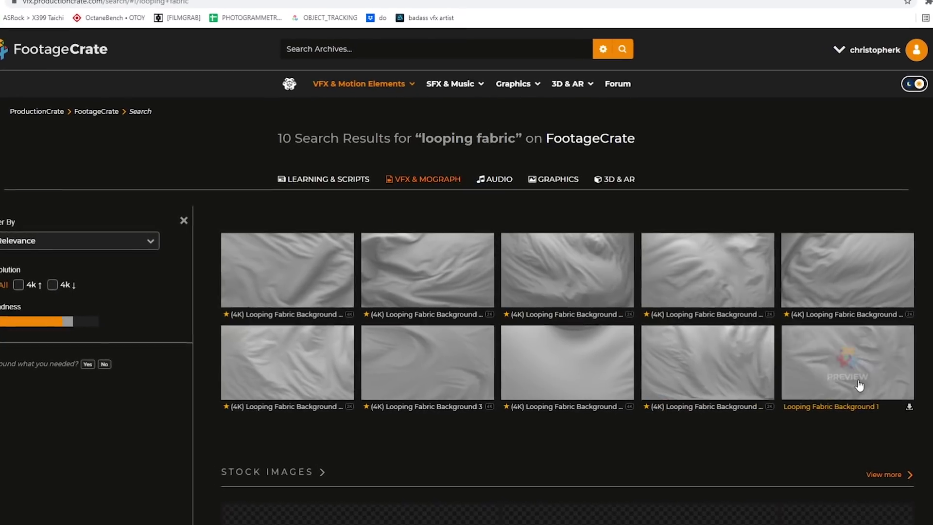
Step: Open the FootageCrate preview of the Looping Fabric Background 1 clip
left_click(848, 380)
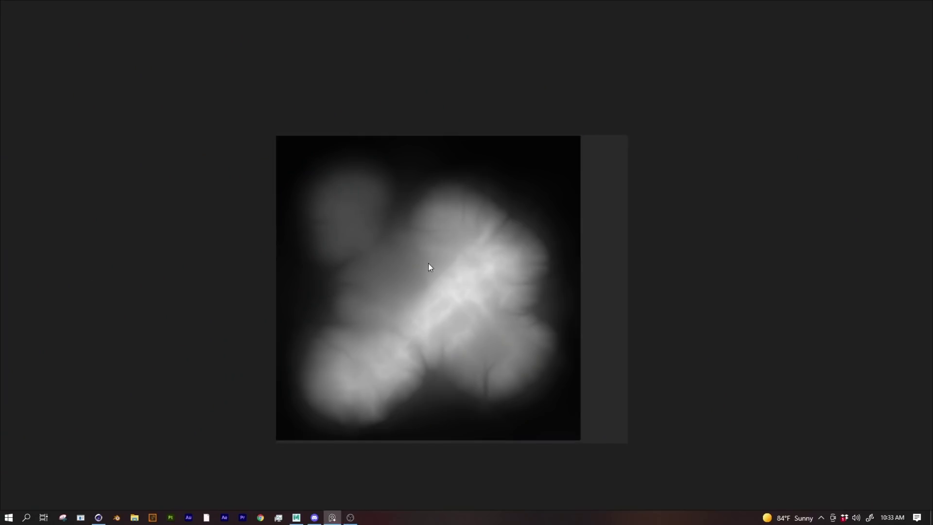
Step: Set the plane's displacement Height to 3.1, then 10.1, and tilt the view down onto it
scroll(428, 263, "up", 2)
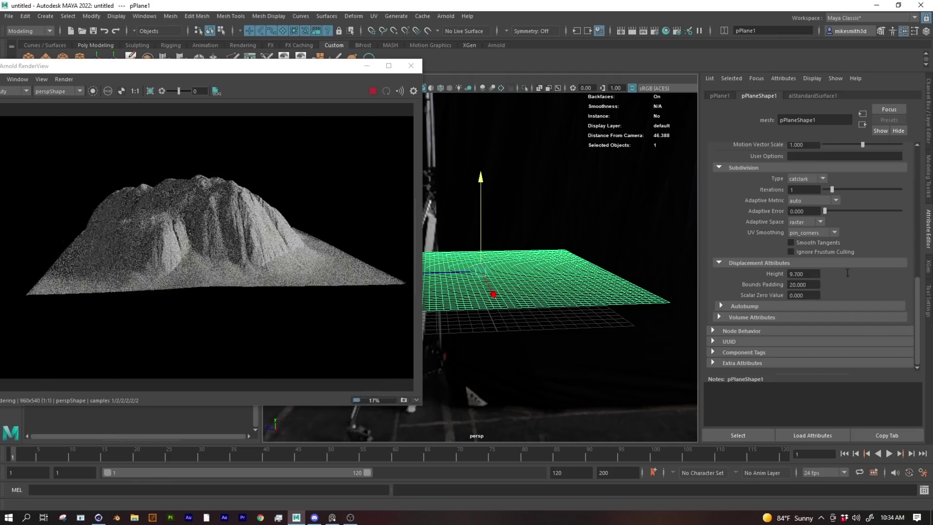
double_click(804, 274)
type("3.1")
key("Return")
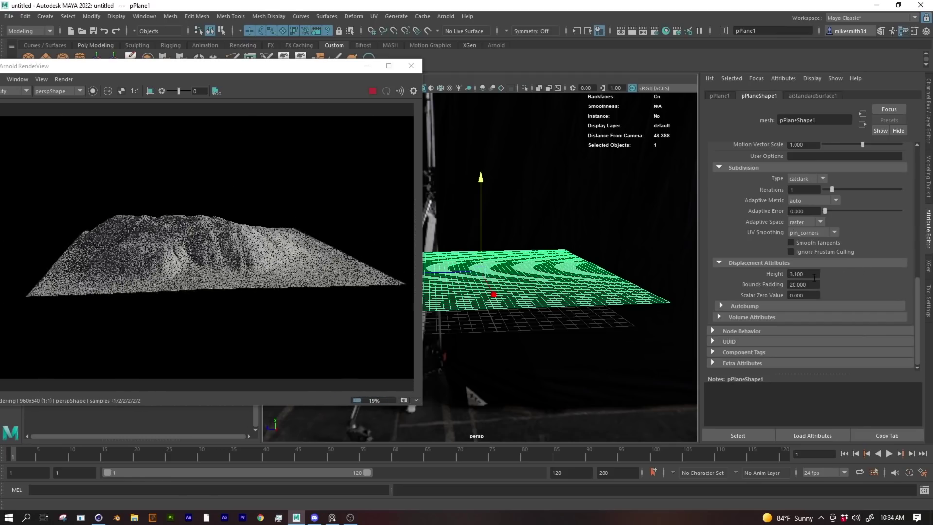
double_click(804, 274)
type("10.1")
key("Return")
left_click_drag(287, 190, 273, 322)
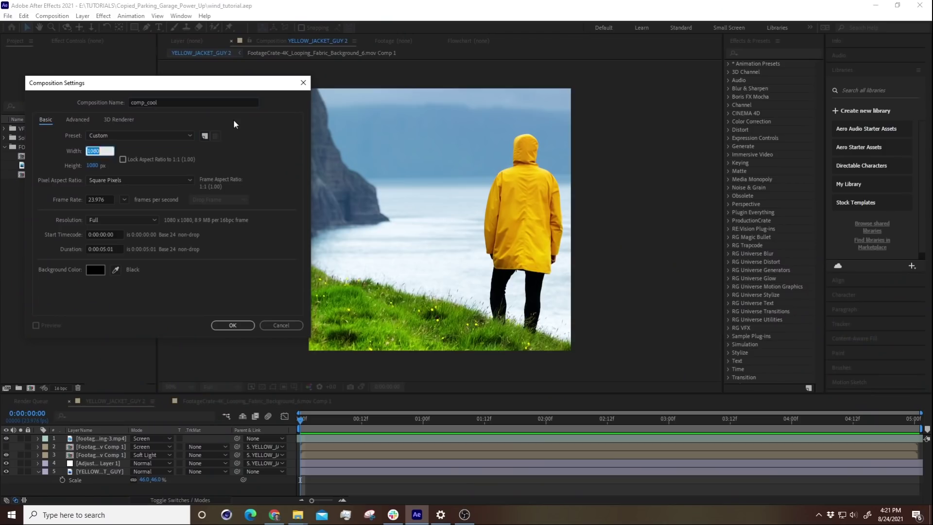
Step: Make comp_cool 1920 wide and place the YELLOW_JACKET_GUY footage in its timeline
type("1920")
left_click(229, 325)
left_click_drag(60, 165, 195, 437)
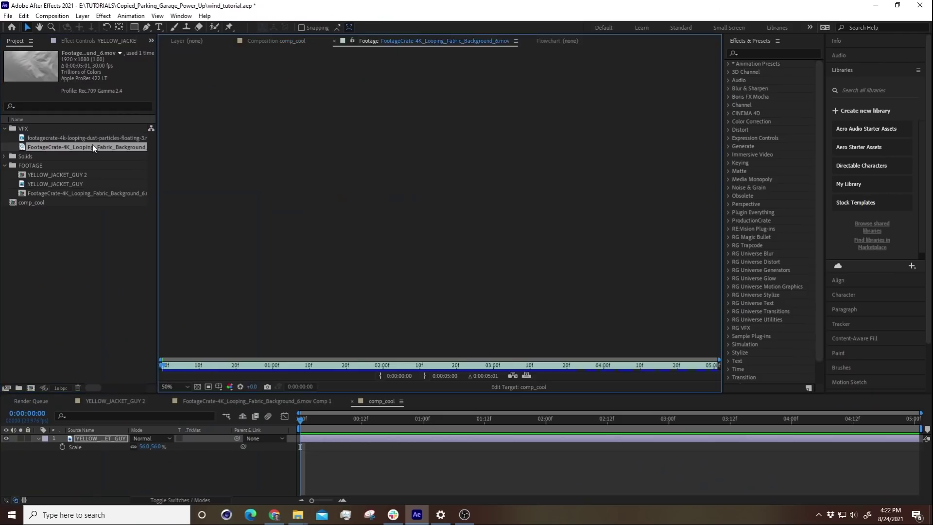
Step: Play the fabric clip, duplicate YELLOW_JACKET_GUY, show the fabric layer and pre-compose it as FABRIC_LAYER
key("space")
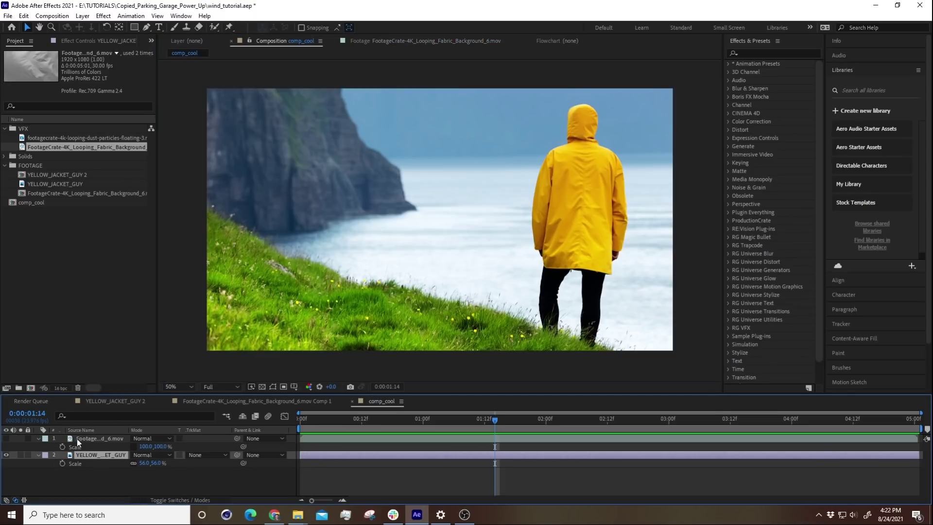
key("ctrl+d")
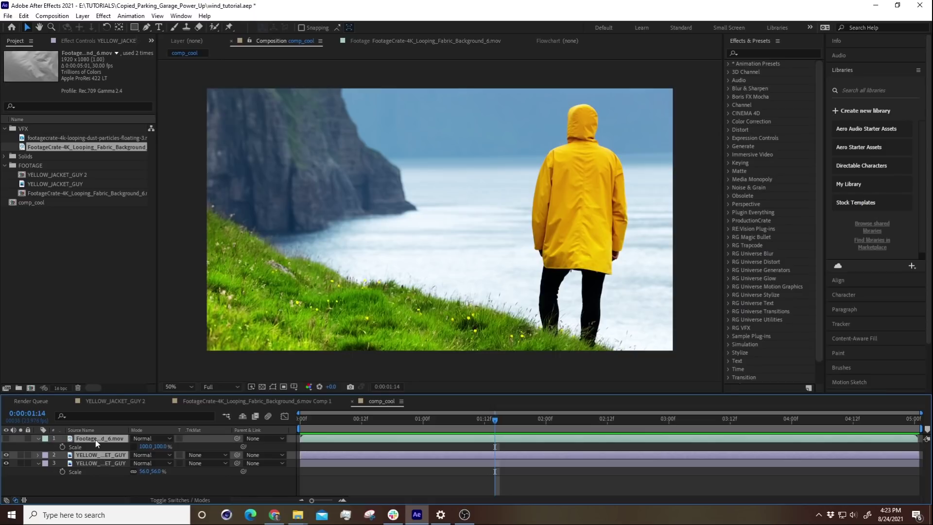
left_click(95, 439)
left_click(7, 438)
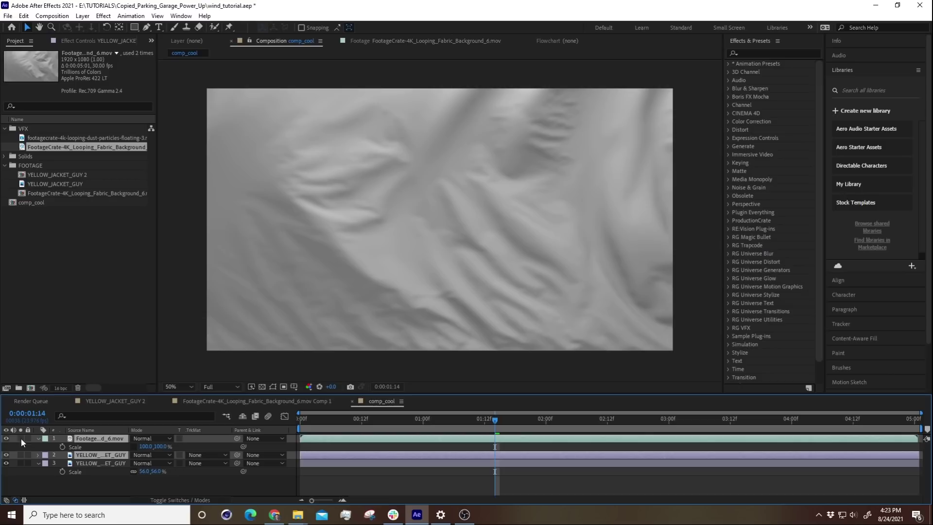
right_click(95, 439)
left_click(133, 384)
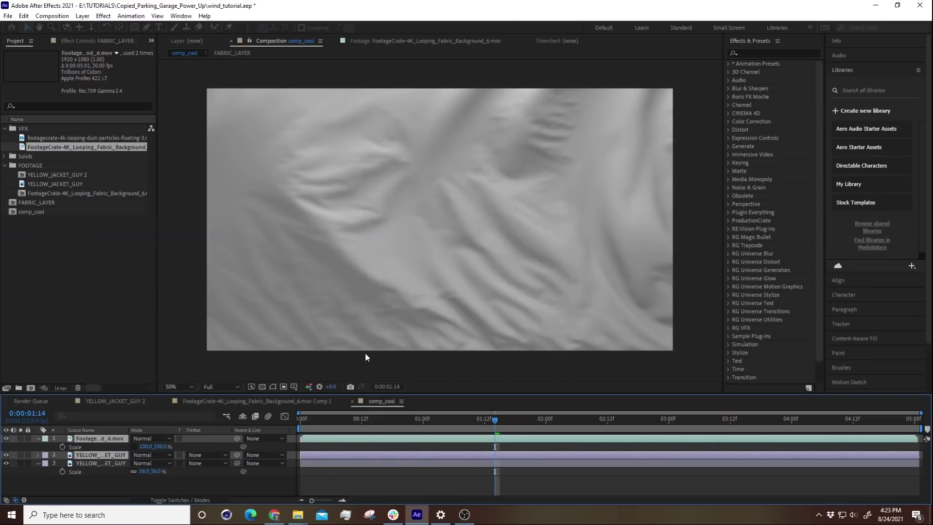
Step: Inside FABRIC_LAYER, hide the fabric clip and make YELLOW_JACKET_GUY a guide layer
double_click(94, 438)
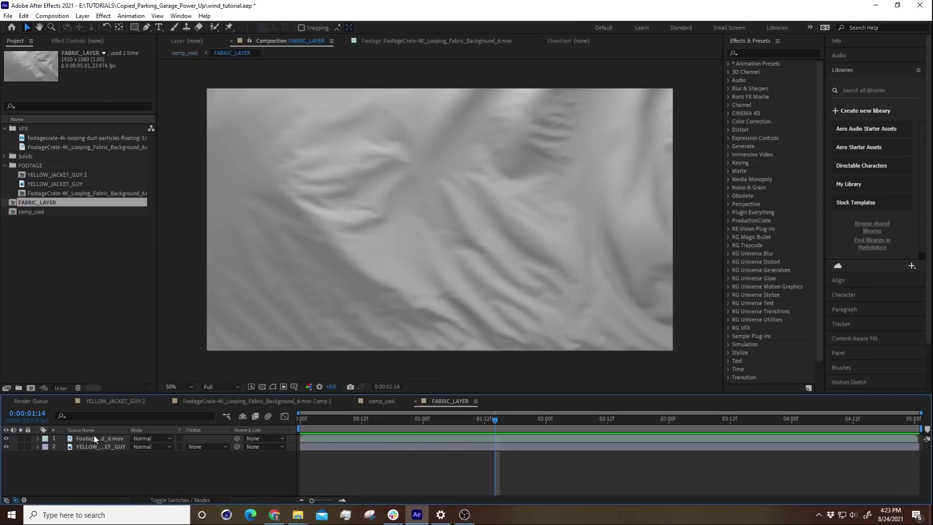
left_click(6, 439)
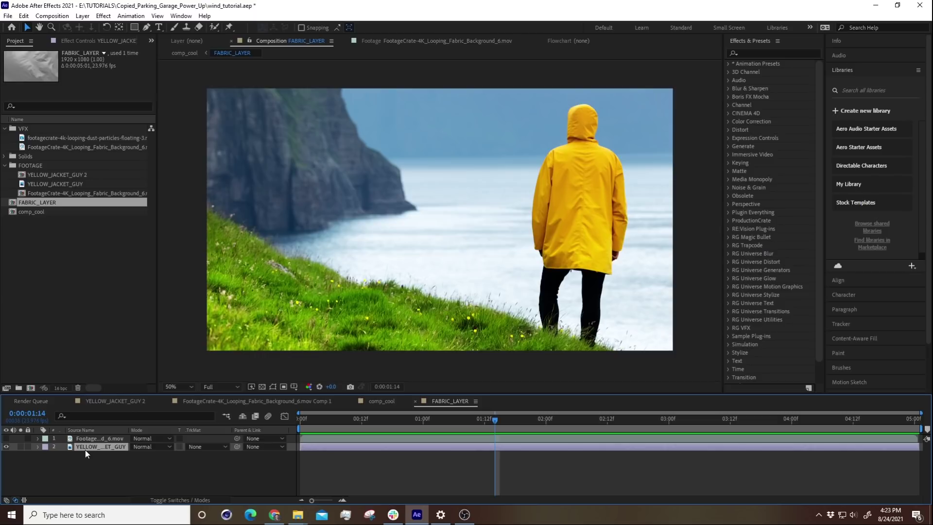
right_click(85, 450)
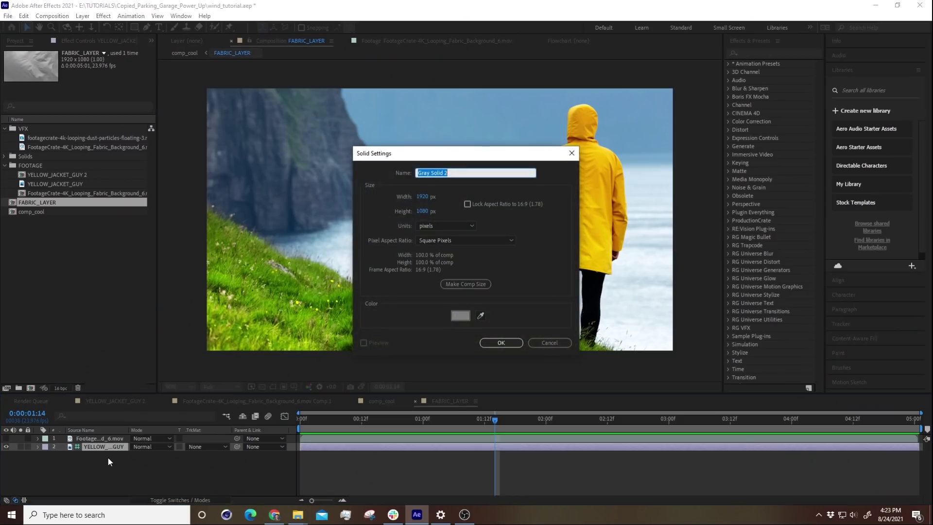
Step: Create a solid named matte, hide it, trace the jacket with a Pen mask, then show it again
type("matte")
key("Return")
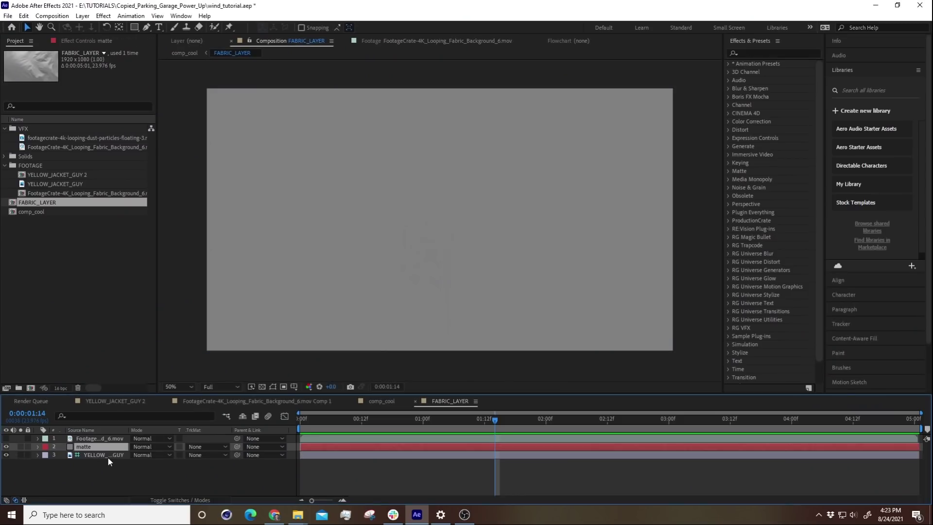
left_click(6, 446)
scroll(587, 297, "up", 4)
left_click_drag(642, 225, 420, 216)
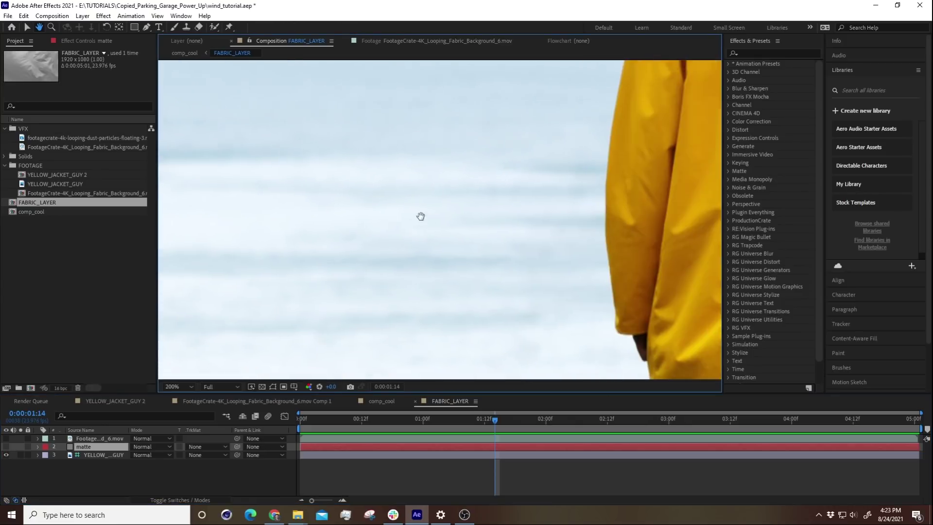
key("g")
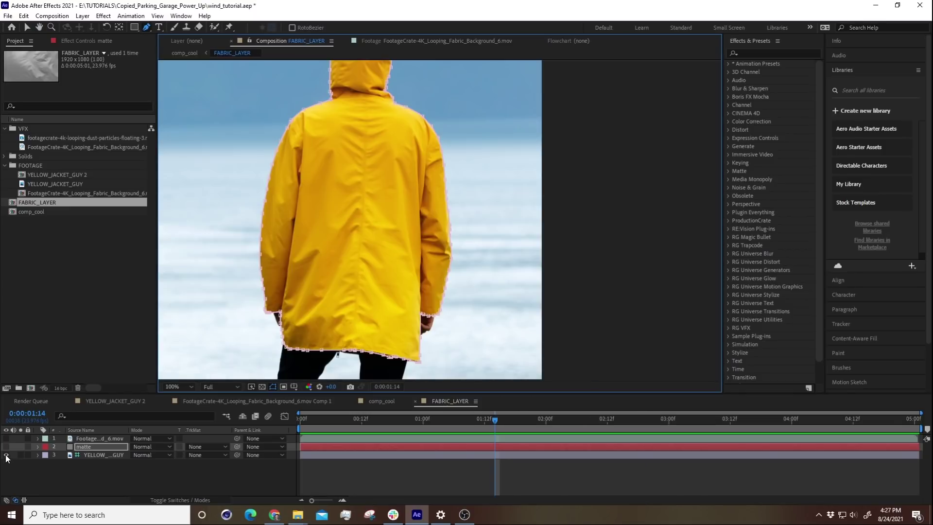
left_click(7, 448)
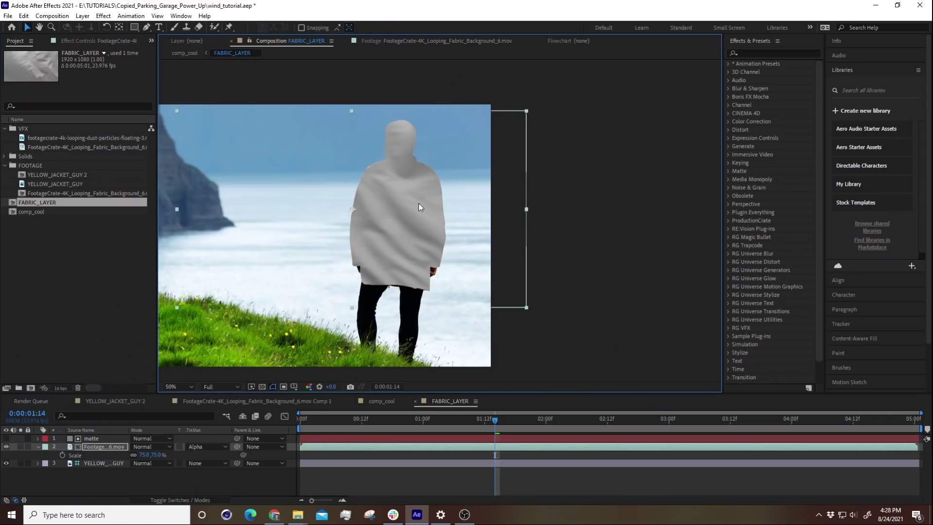
Step: Scale the fabric layer to cover the jacket matte, then return to comp_cool
left_click_drag(141, 454, 130, 451)
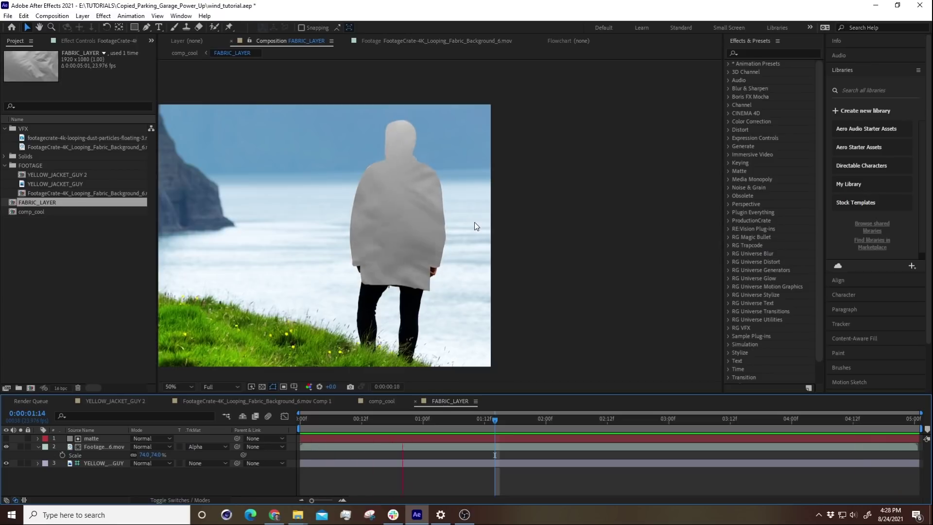
left_click(185, 53)
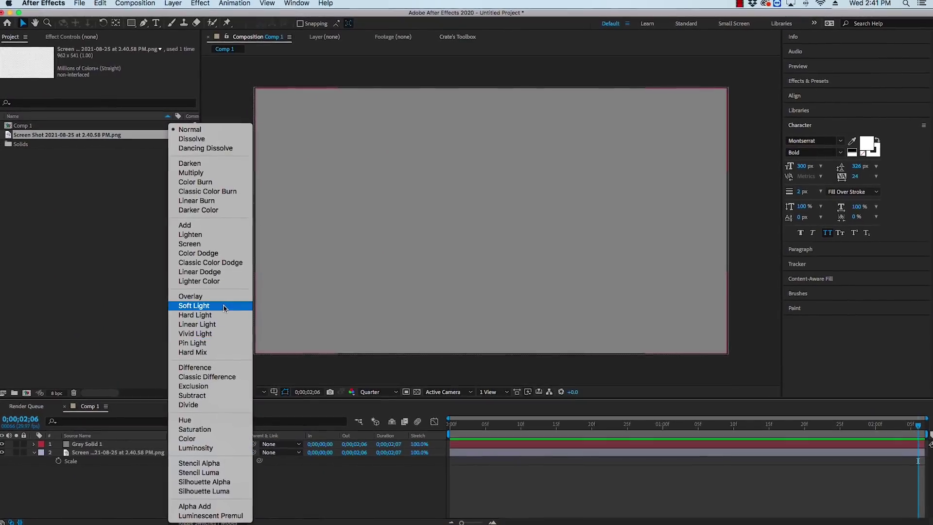
Step: In the demo comp, set Gray Solid 1 and Soft_Light_Example to the Soft Light blend mode
left_click(195, 305)
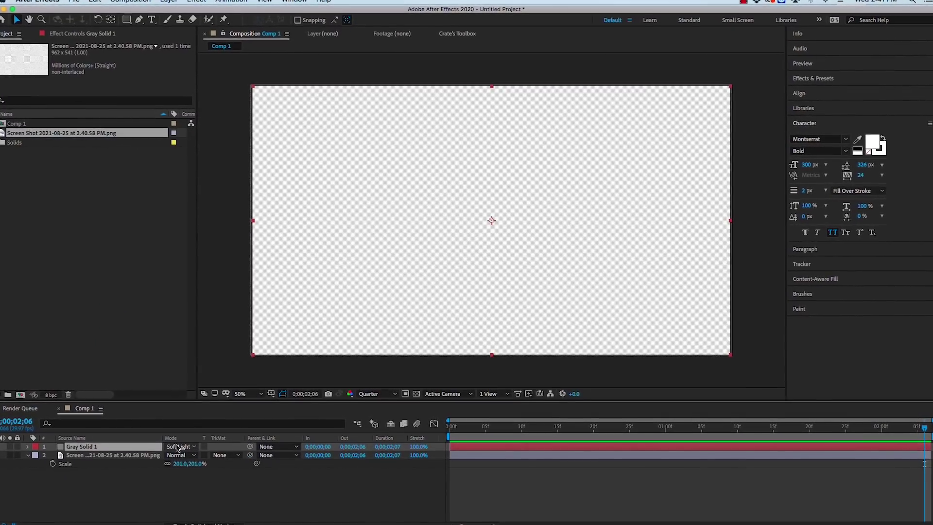
left_click(193, 446)
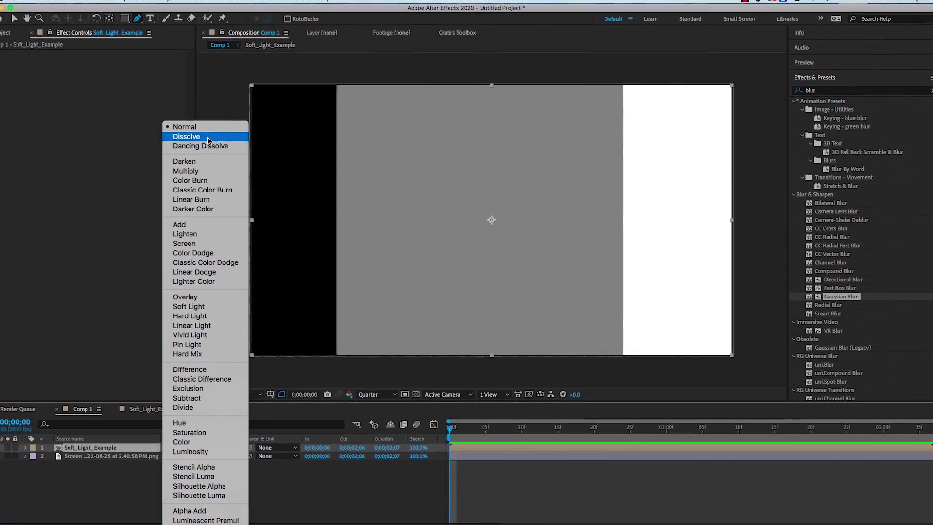
left_click(202, 306)
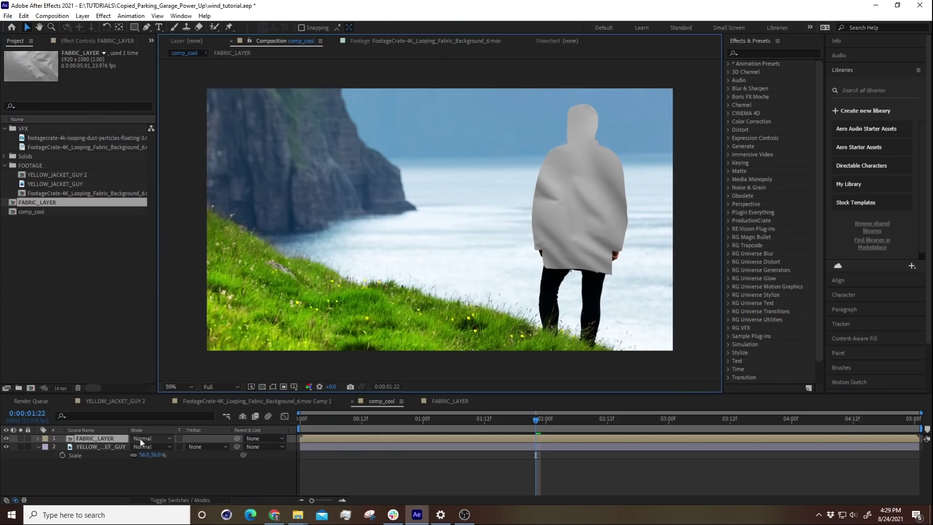
Step: Switch FABRIC_LAYER's blend mode to Soft Light and zoom in to center the jacket
left_click(141, 439)
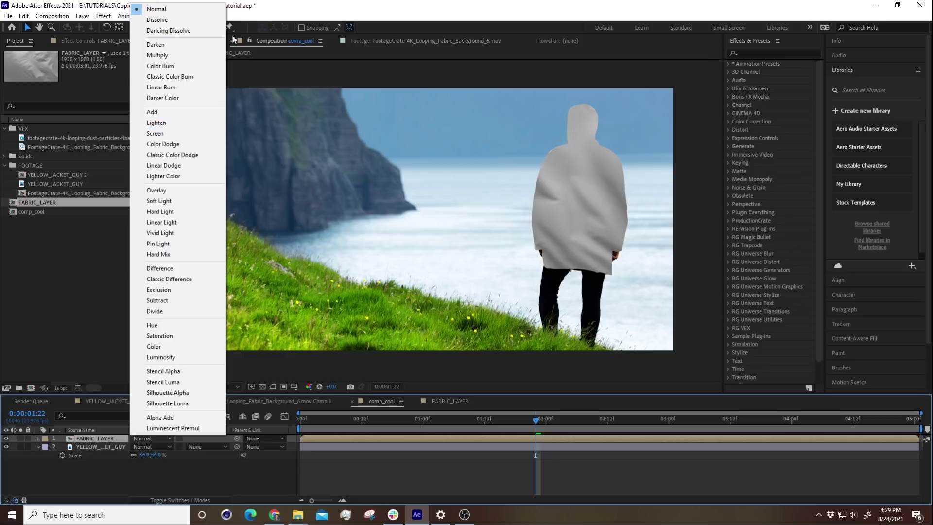
left_click(193, 201)
scroll(620, 214, "up", 2)
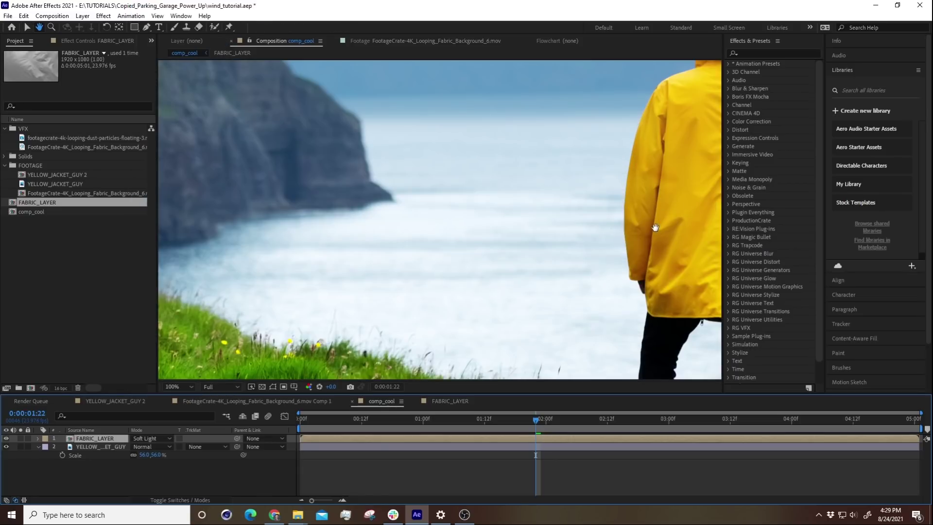
left_click_drag(655, 227, 447, 256)
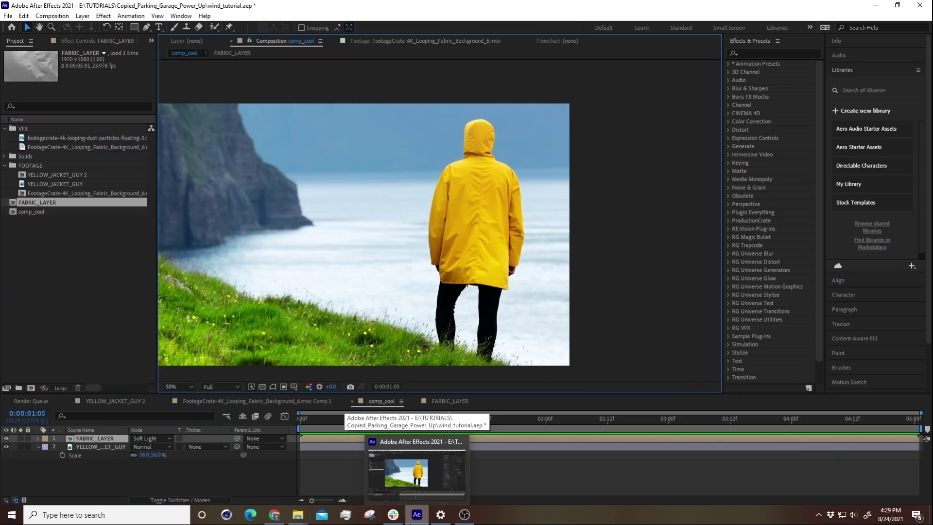
Step: Add an adjustment layer to comp_cool and apply the Displacement Map effect to it
key("ctrl+alt+y")
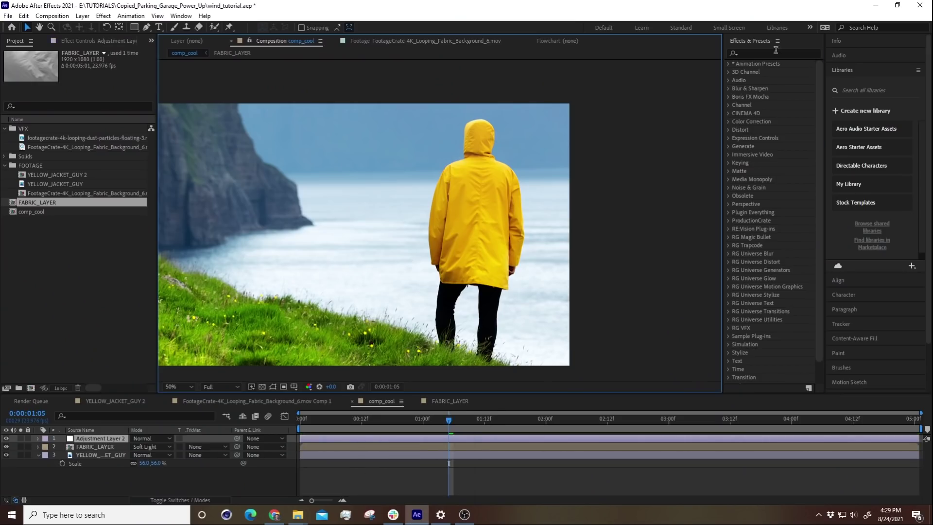
left_click(775, 50)
type("displacement")
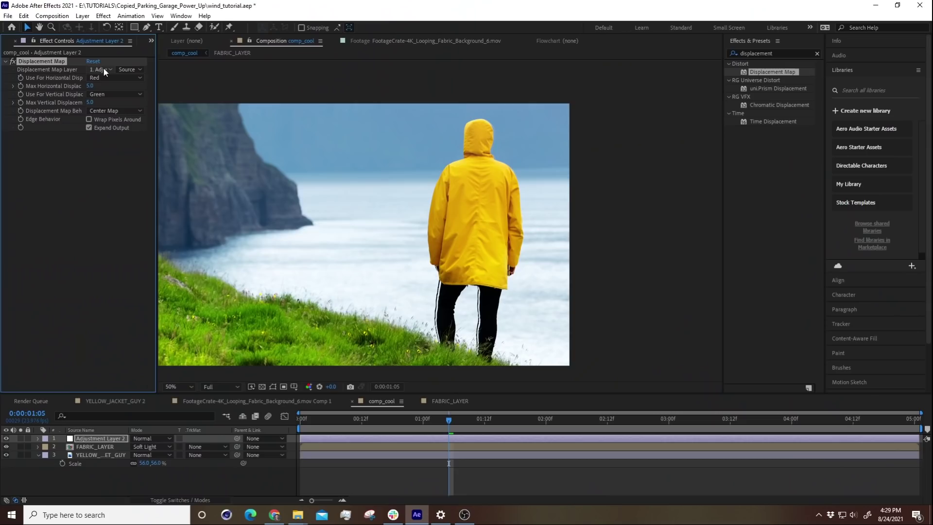
Step: Set Displacement Map Layer to FABRIC_LAYER and review the horizontal and vertical channel options
left_click(102, 72)
left_click(119, 104)
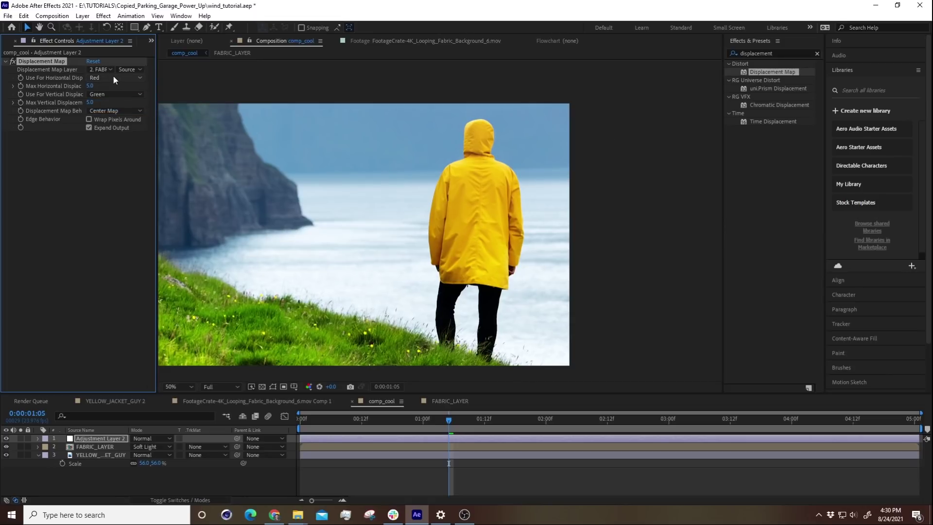
left_click(113, 77)
left_click(104, 96)
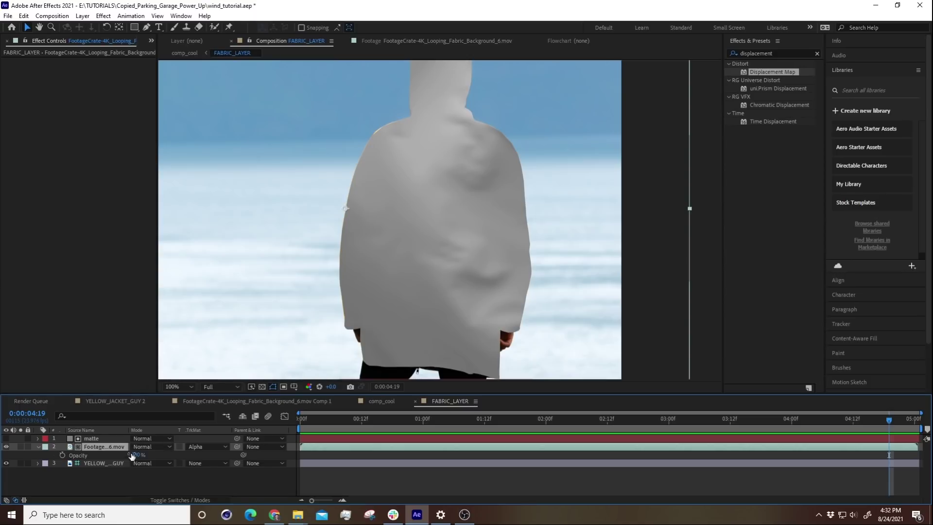
Step: Set the fabric footage to 40% opacity and reshape Mask 2 down the jacket's back
type("0")
key("Return")
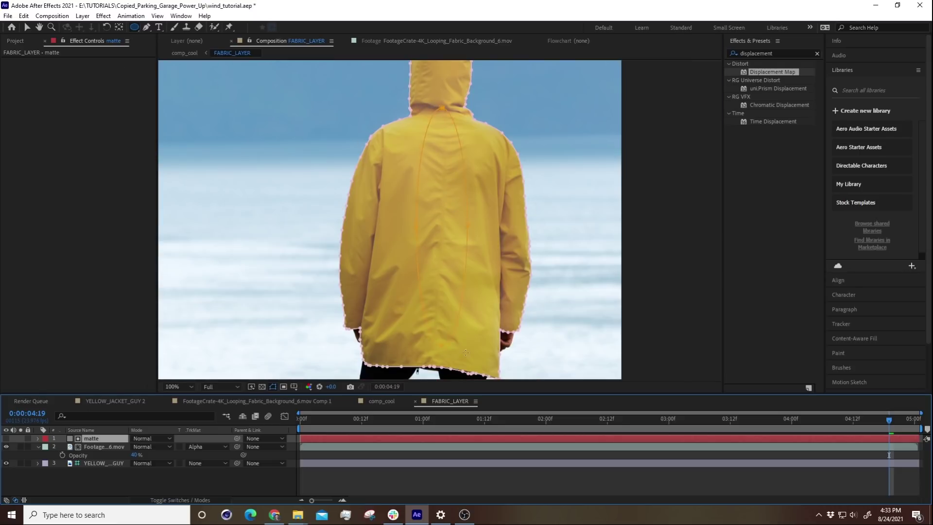
left_click_drag(465, 352, 457, 360)
double_click(434, 106)
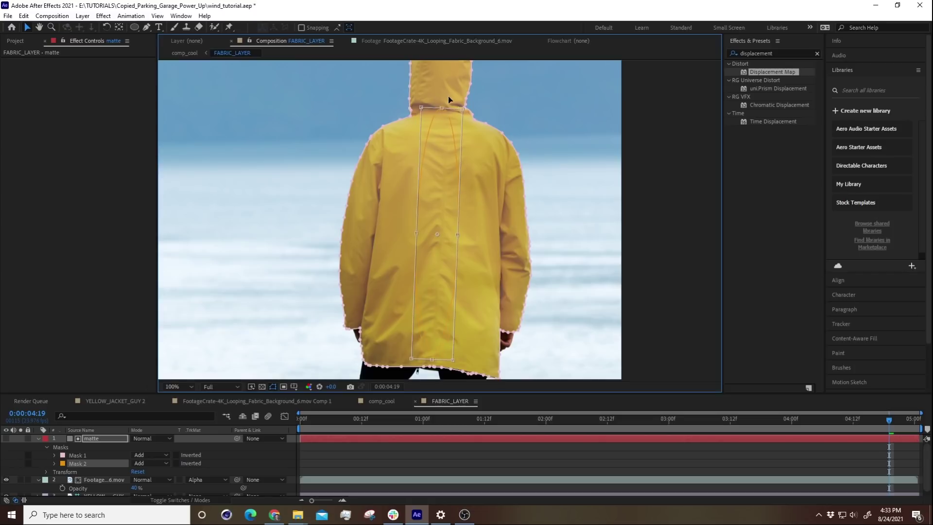
left_click_drag(439, 173, 443, 176)
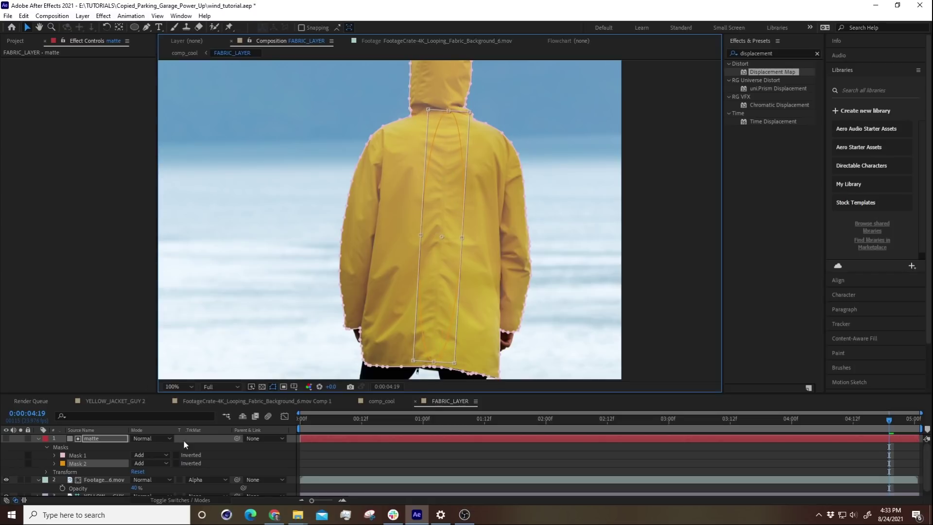
Step: Switch Mask 2 to Subtract mode and reveal the mask feather settings
left_click(144, 463)
left_click(162, 411)
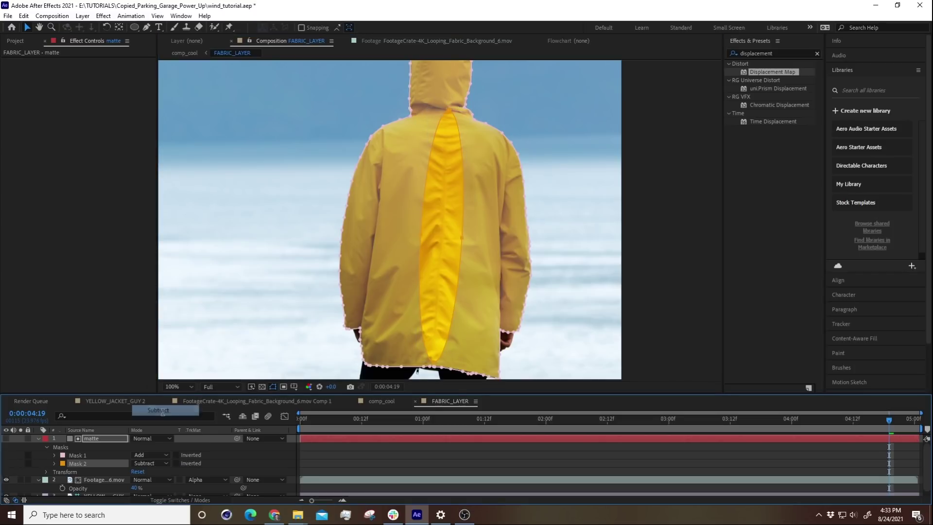
key("f")
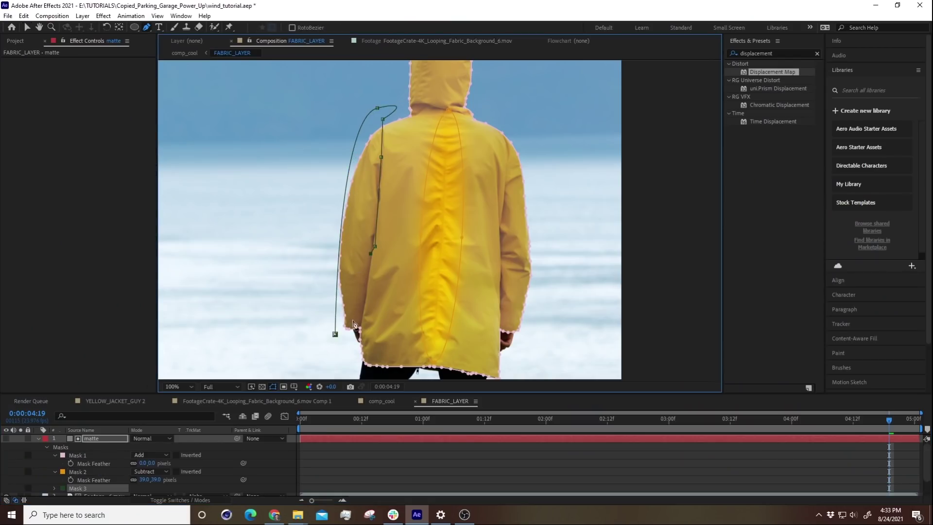
Step: Draw a curved Pen mask along the jacket's left edge
left_click_drag(534, 353, 499, 308)
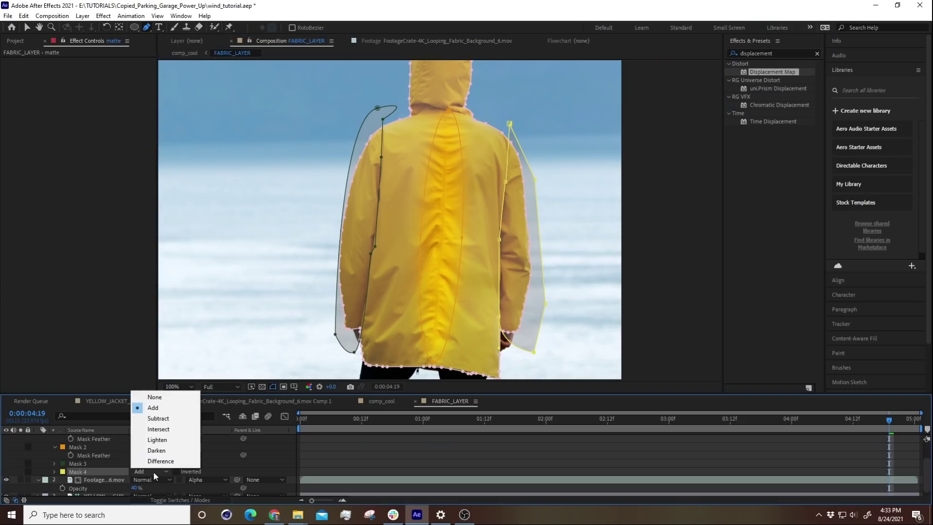
Step: Set the third mask's mode to Subtract on the matte layer
left_click(157, 406)
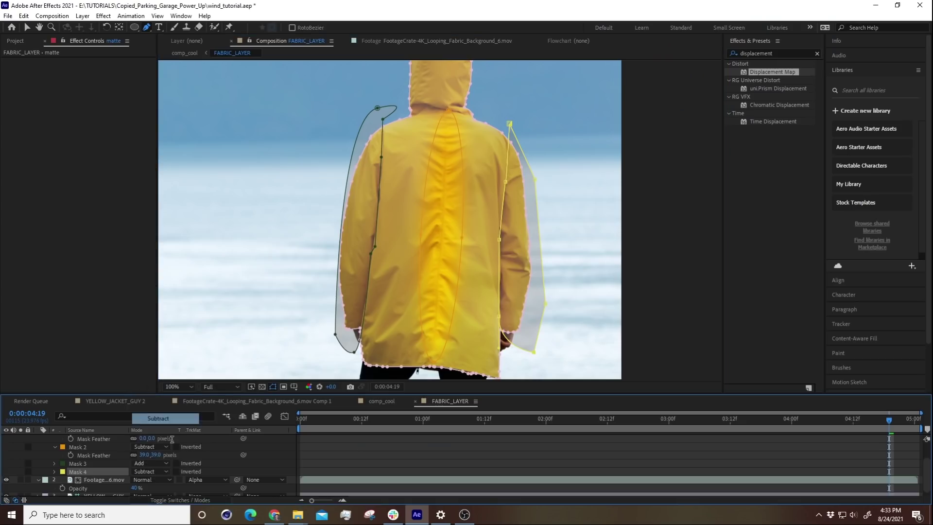
left_click(153, 462)
left_click(161, 431)
left_click(158, 464)
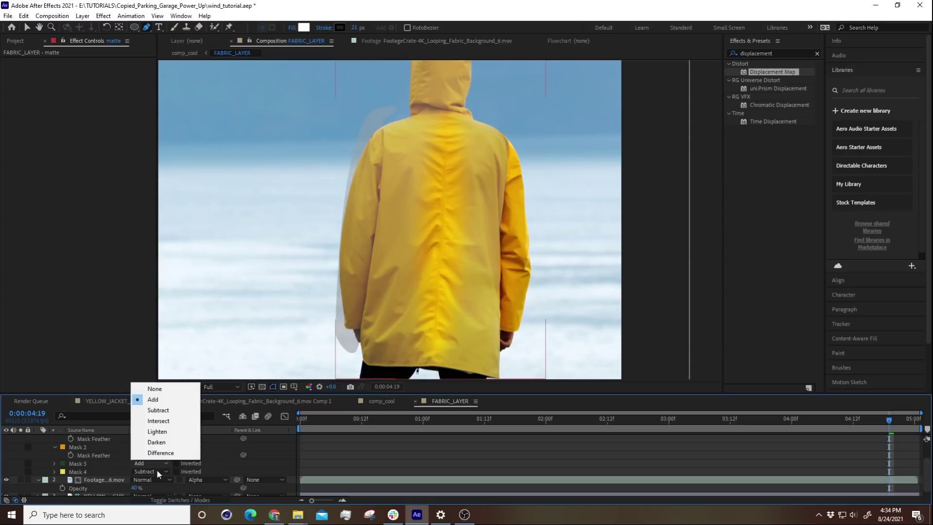
left_click(158, 410)
scroll(410, 186, "up", 2)
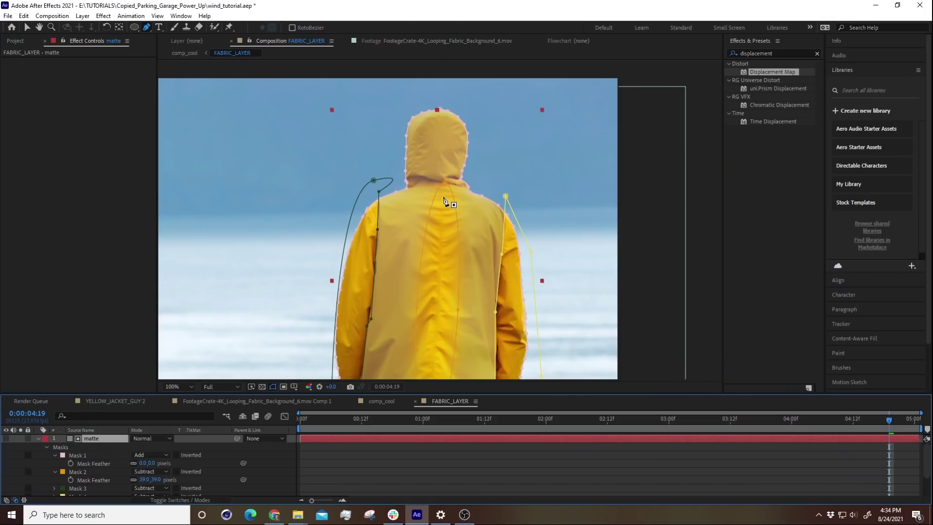
Step: Pen a new mask around the hood from the shoulder, bulging its right side outward
left_click(442, 195)
left_click(433, 118)
left_click(444, 118)
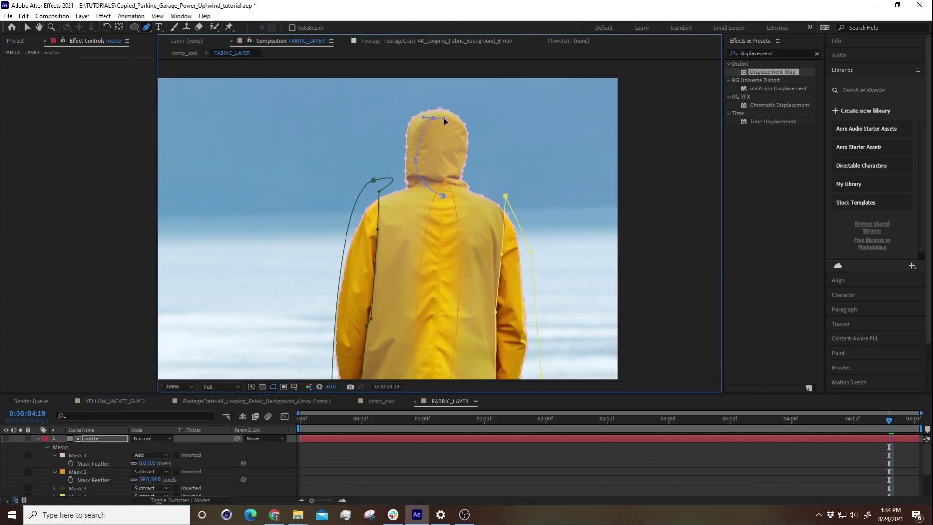
left_click(459, 128)
left_click(408, 184)
left_click_drag(477, 187, 479, 185)
Step: Set the hood mask to Subtract, enter its feather value and collapse the mask properties
scroll(122, 462, "down", 2)
left_click(150, 479)
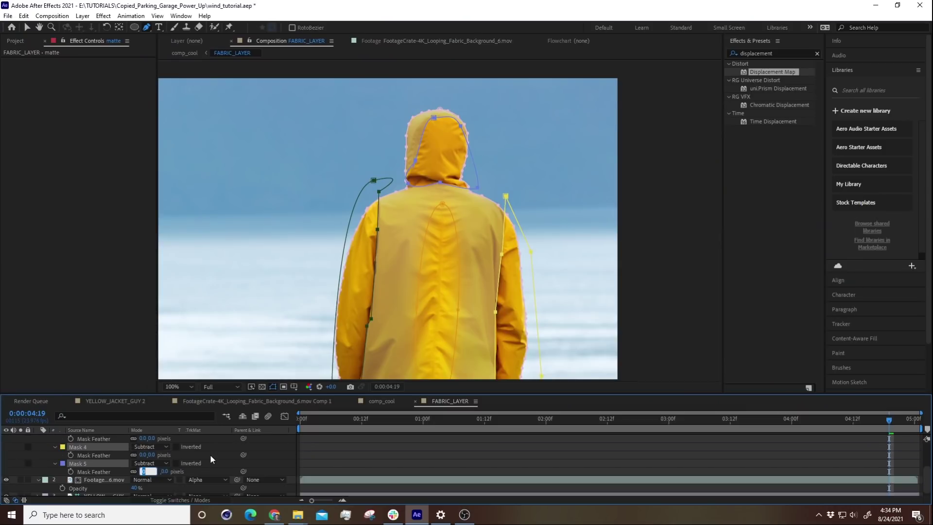
key("Return")
scroll(212, 460, "up", 3)
key("Return")
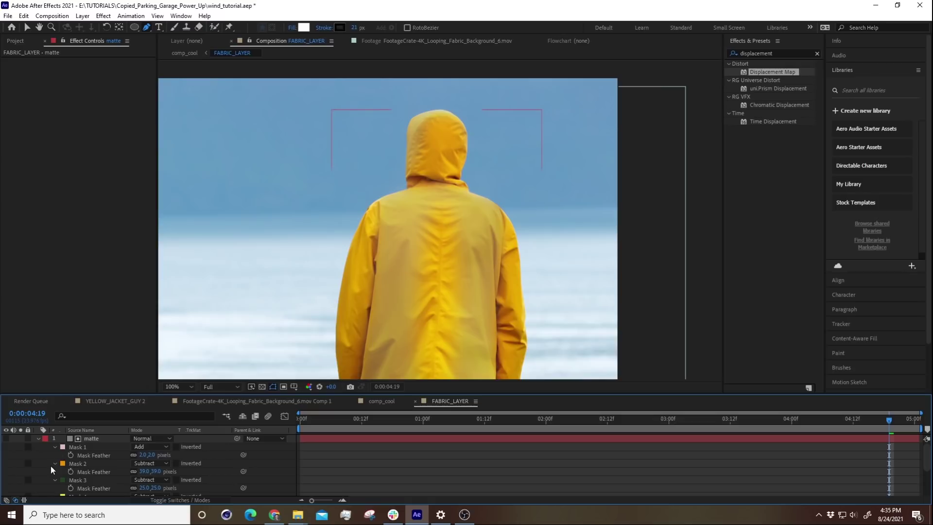
Step: Select the fabric footage layer and scrub its opacity up to full
left_click(39, 438)
left_click(91, 446)
mouse_move(136, 457)
left_mouse_down()
mouse_move(40, 443)
mouse_move(136, 439)
left_mouse_up()
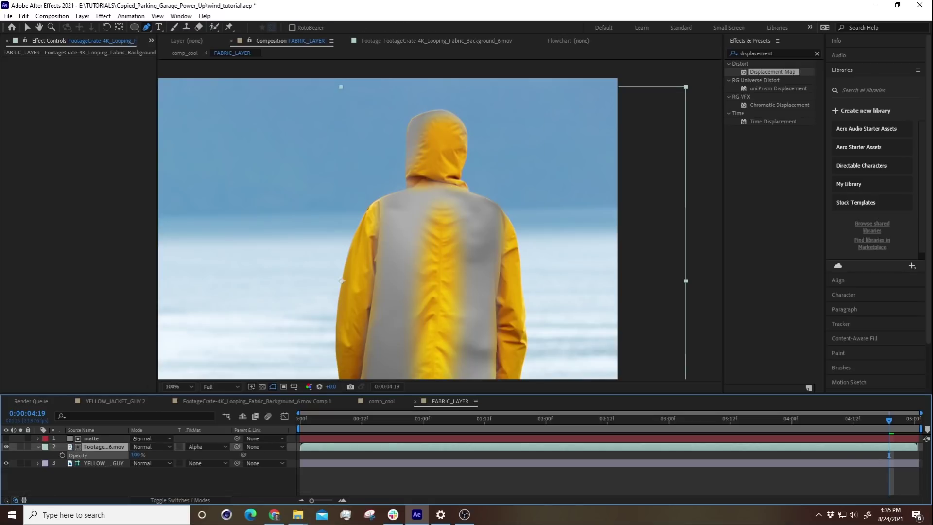
Step: Solo the fabric footage, preview the grey fabric inside the jacket, then unsolo it
left_click(70, 497)
left_click(23, 446)
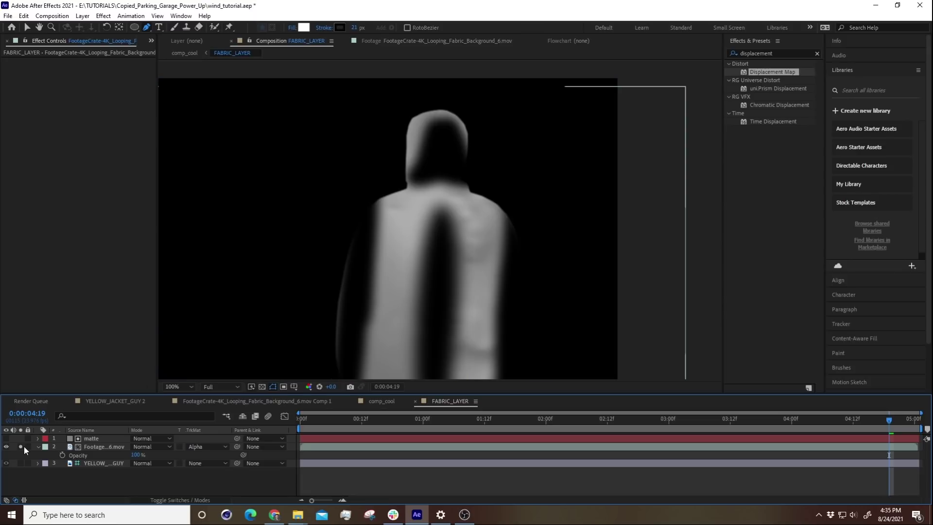
scroll(344, 234, "down", 2)
key("space")
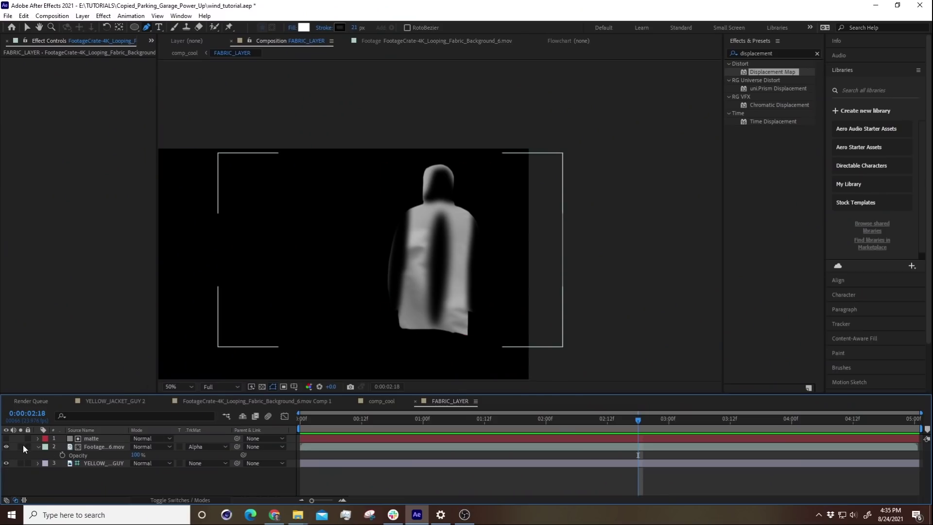
left_click(21, 447)
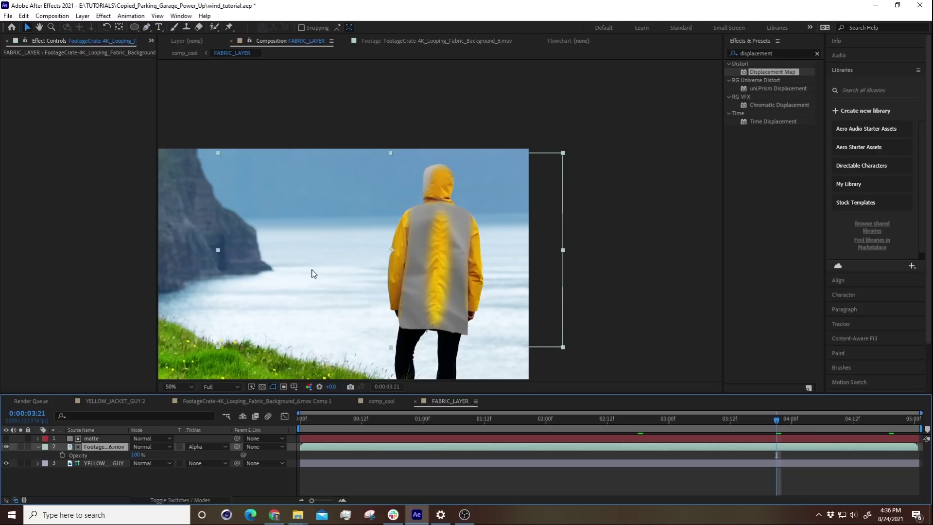
Step: Drag the fabric footage to a new position in FABRIC_LAYER and return to comp_cool
left_click_drag(312, 274, 421, 267)
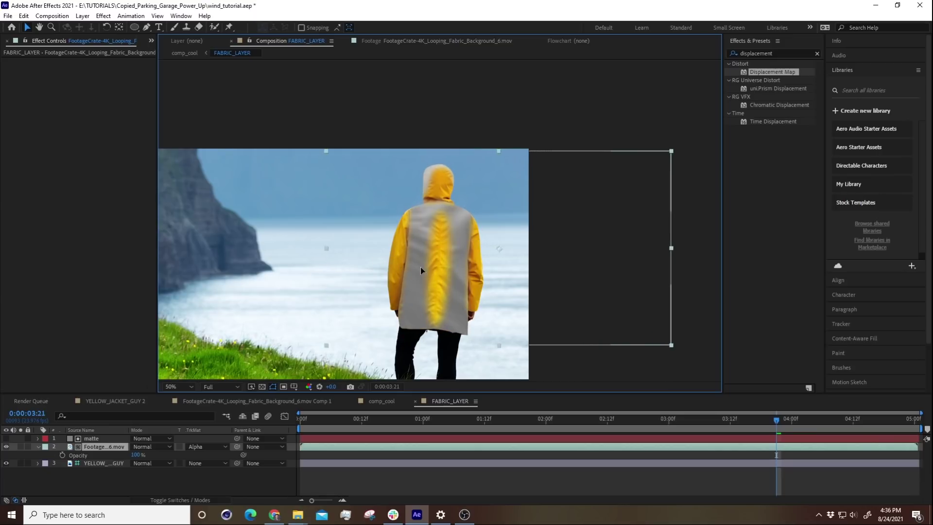
left_click(189, 54)
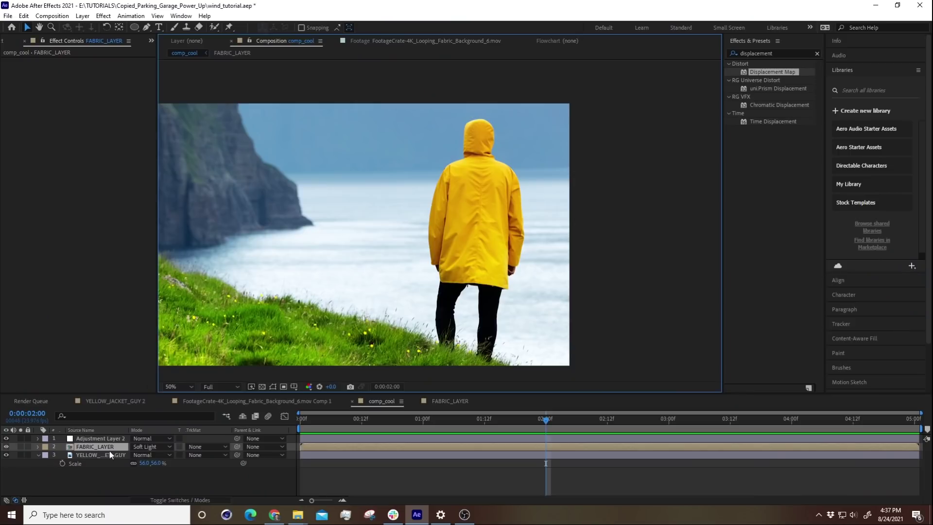
Step: Blend the FABRIC_LAYER copy in Multiply mode and preview the rippling jacket
left_click(100, 451)
left_click(20, 447)
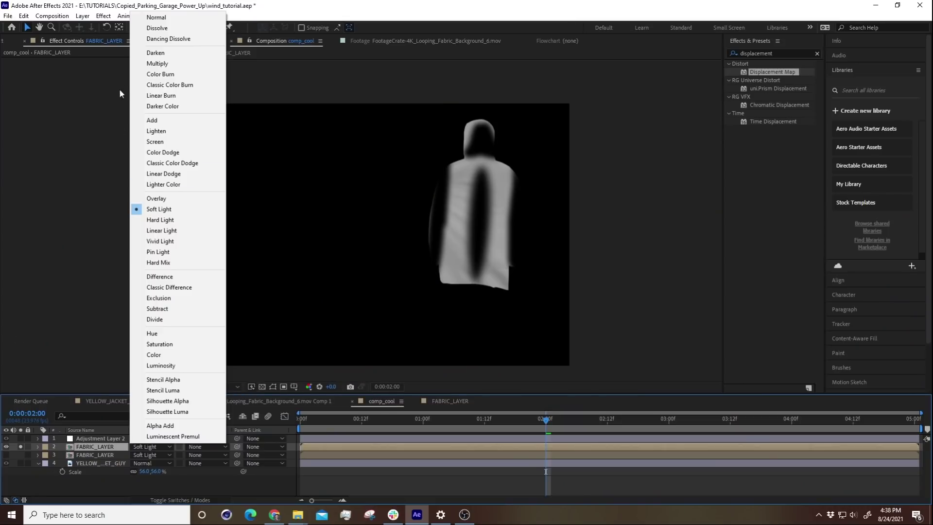
left_click(154, 65)
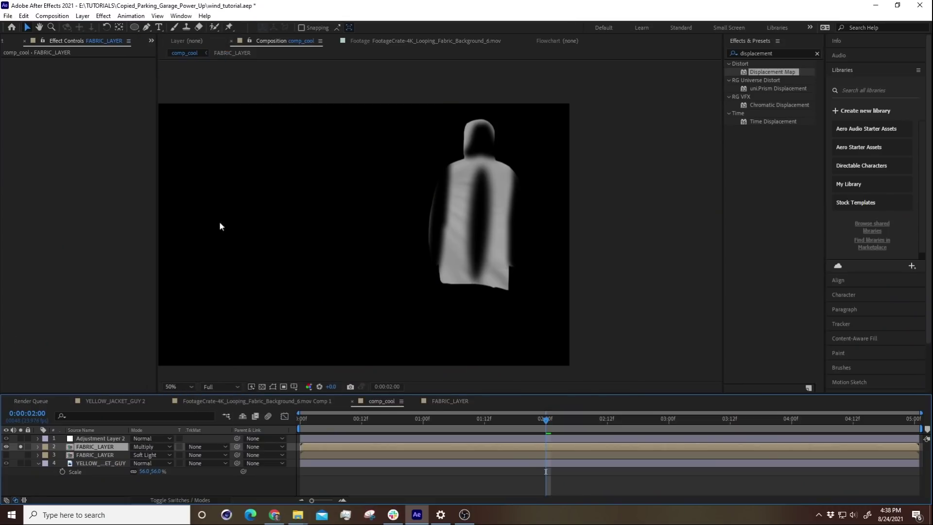
left_click(21, 447)
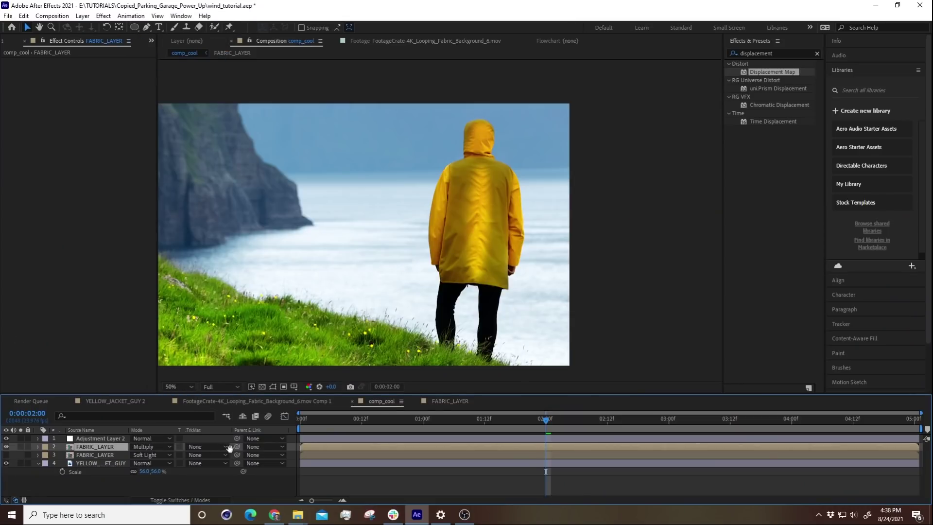
key("space")
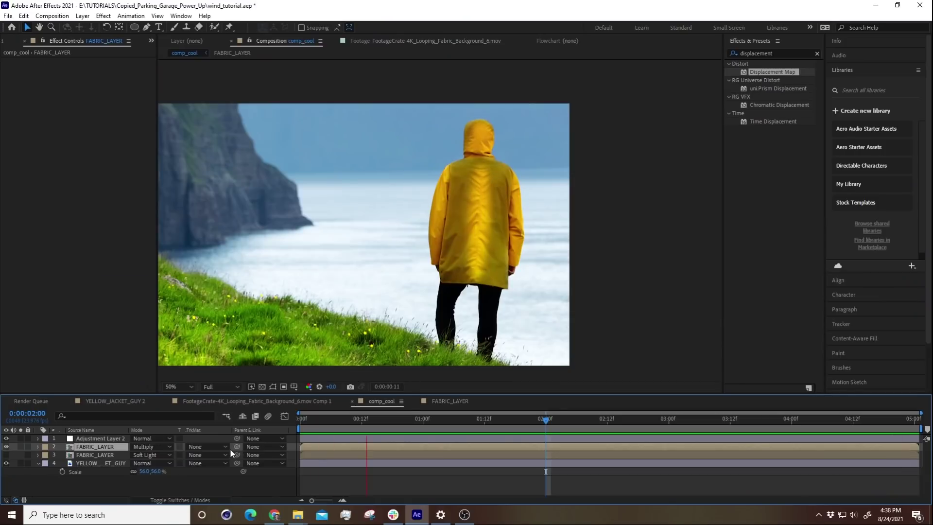
Step: Apply Curves to FABRIC_LAYER via a 'curv' search and bow the curve up to brighten it
left_click(790, 53)
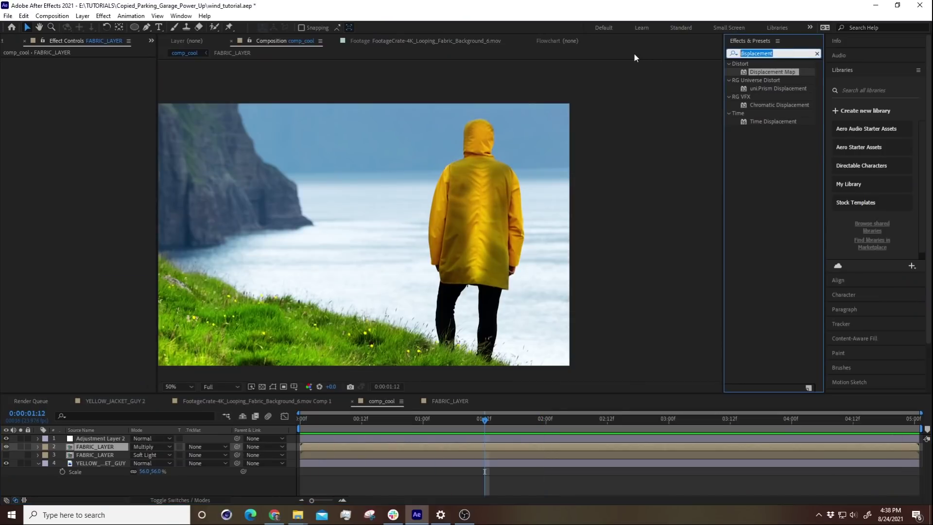
type("curv")
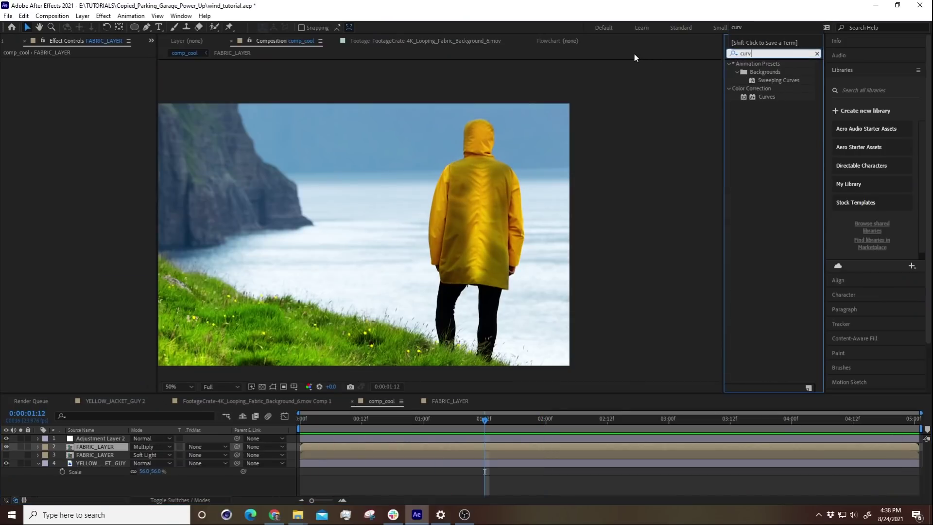
left_click_drag(231, 374, 118, 447)
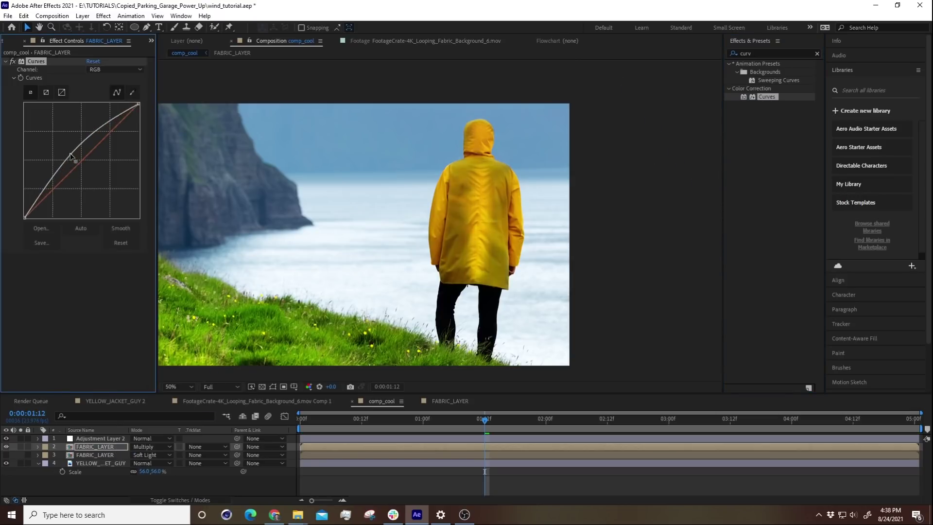
left_click_drag(70, 155, 57, 144)
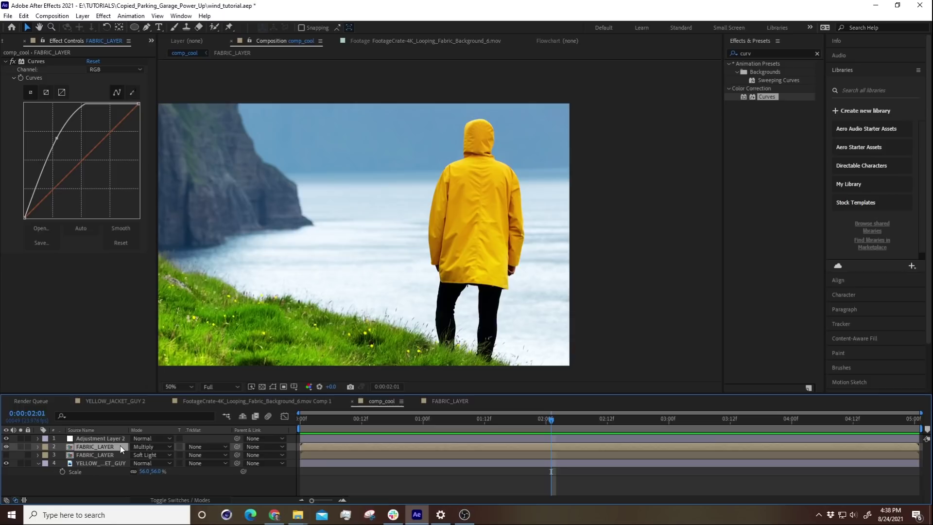
Step: Duplicate the fabric layer, set the copy to Screen, and reset and darken its Curves
key("ctrl+d")
left_click(140, 447)
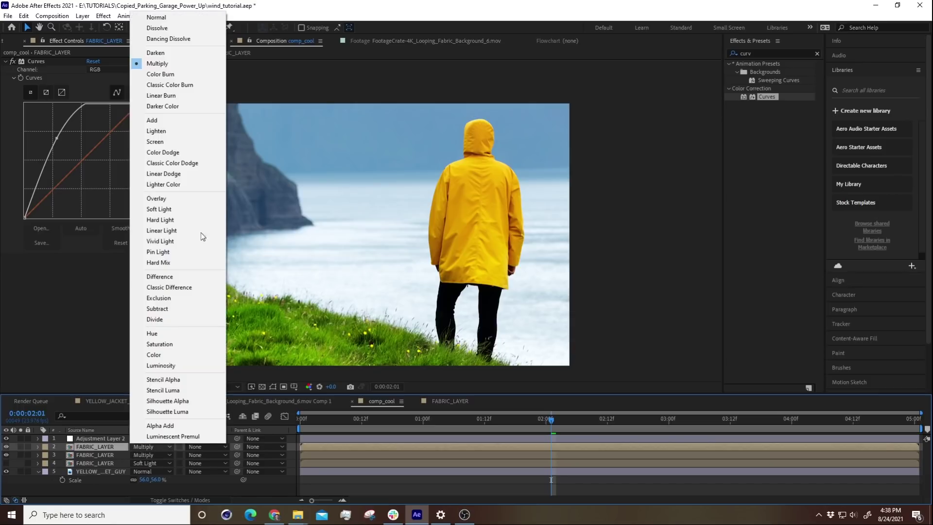
left_click(170, 141)
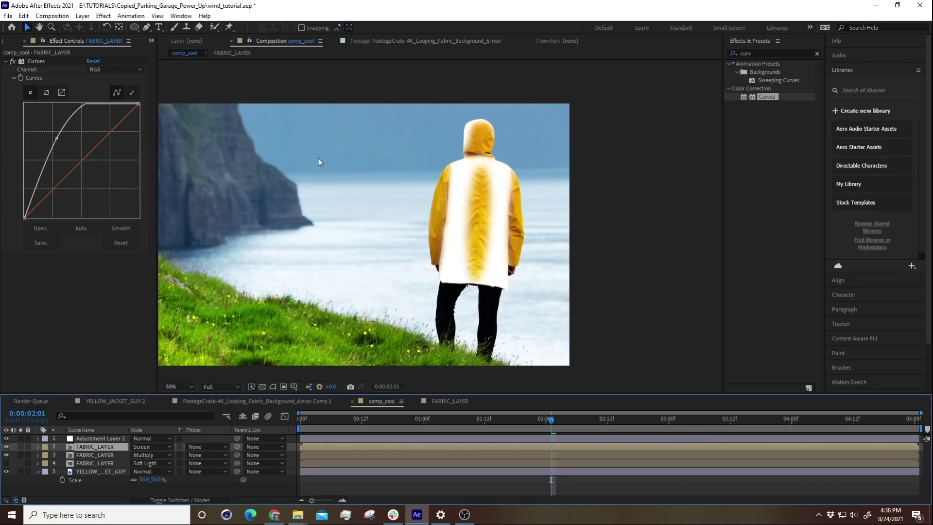
left_click(94, 61)
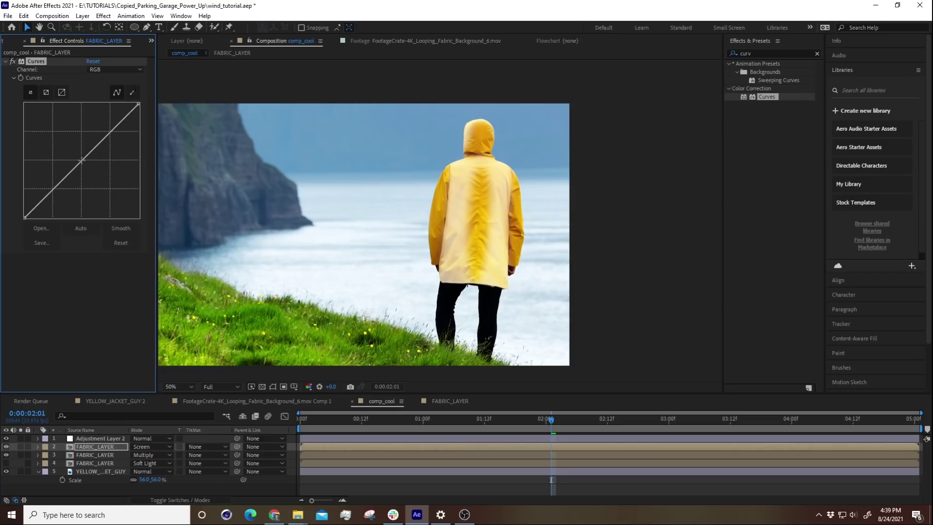
left_click_drag(92, 168, 111, 185)
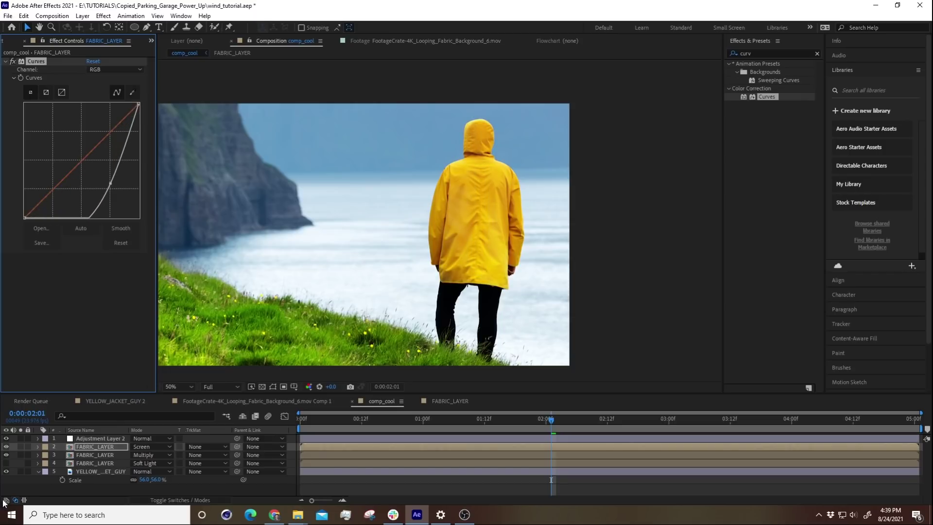
Step: Solo the Screen copy, shape its Curves into a steep contrast S, and preview
left_click(21, 447)
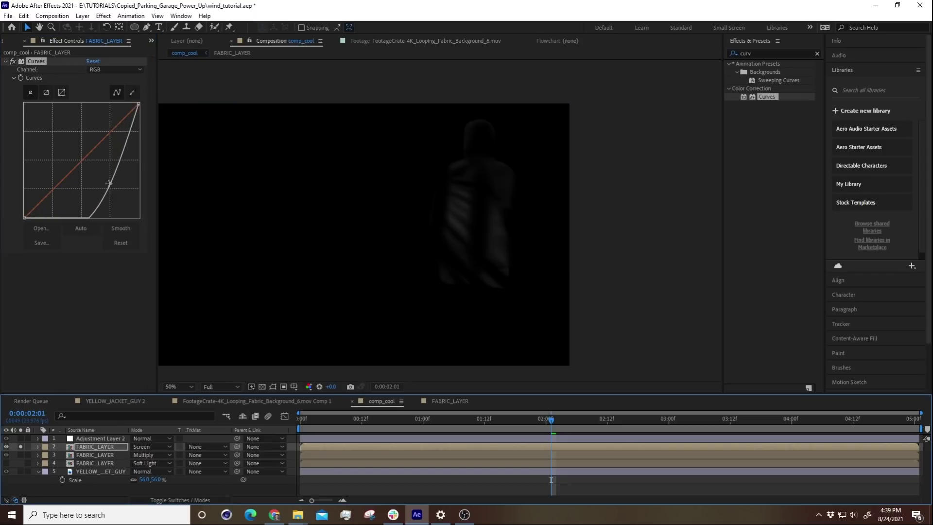
left_click_drag(110, 183, 100, 180)
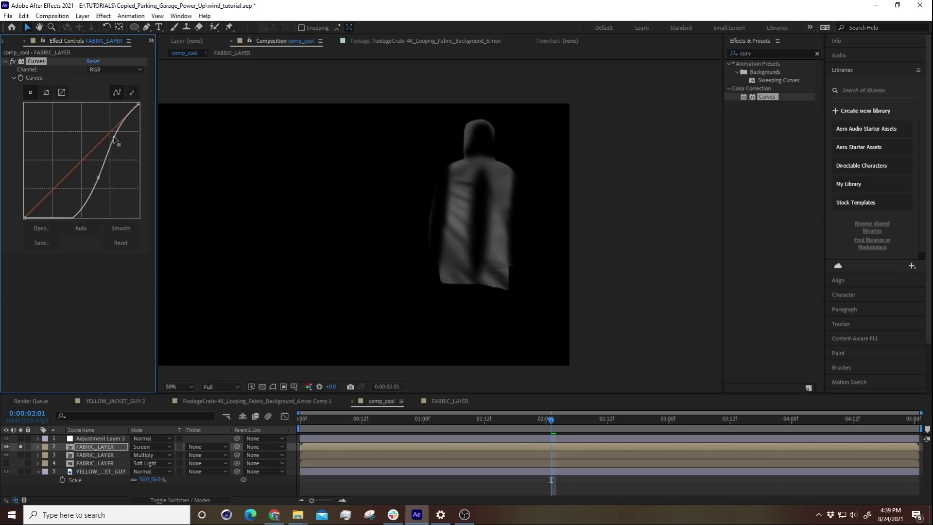
left_click_drag(113, 140, 108, 132)
left_click_drag(100, 178, 95, 170)
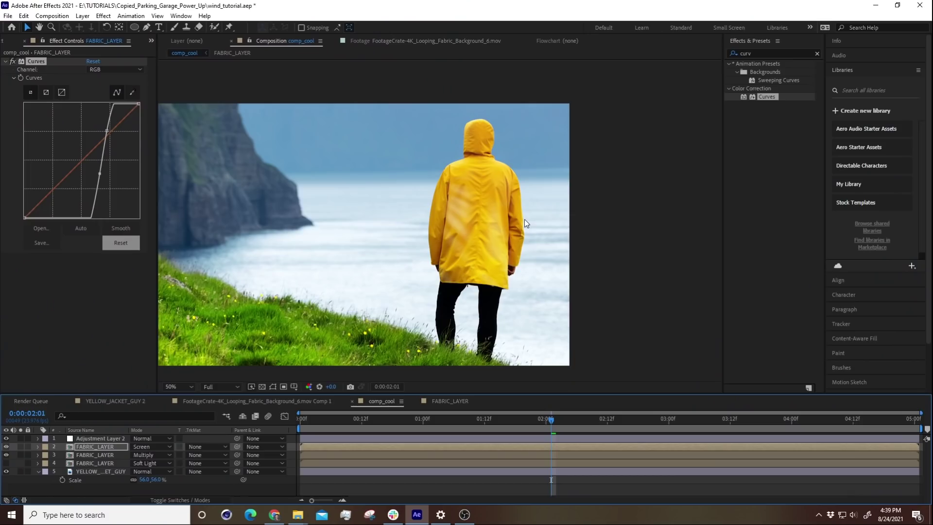
key("space")
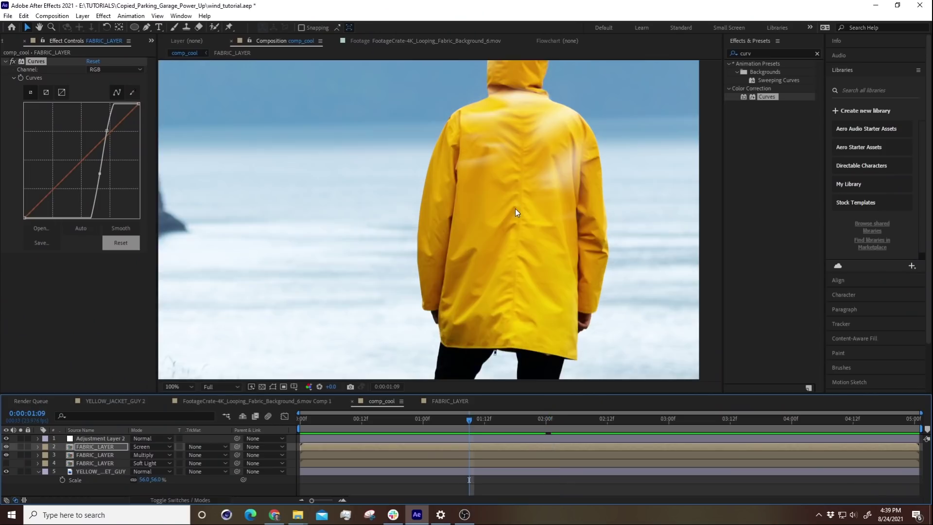
left_click(758, 54)
Step: Apply Tritone to the Screen fabric copy with jacket-sampled yellow highlights and dark brown shadows
left_click_drag(766, 72, 22, 275)
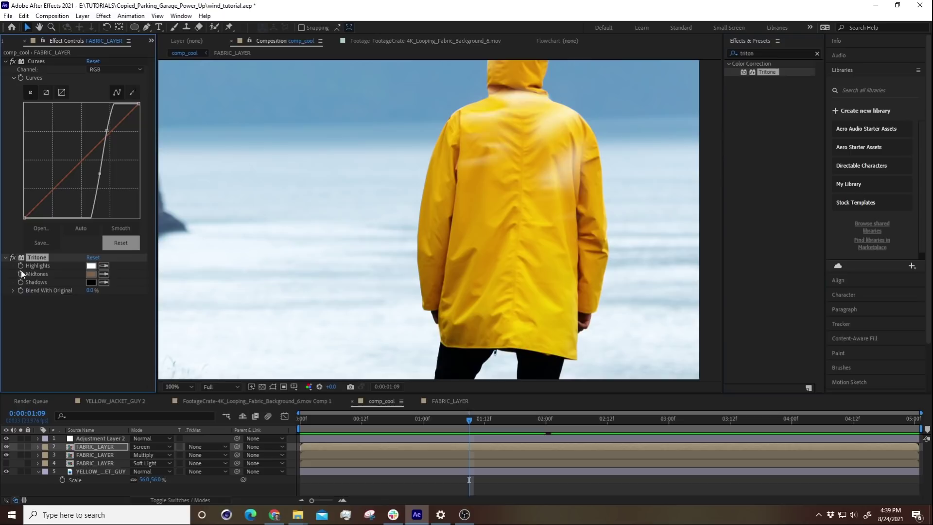
scroll(488, 141, "up", 4)
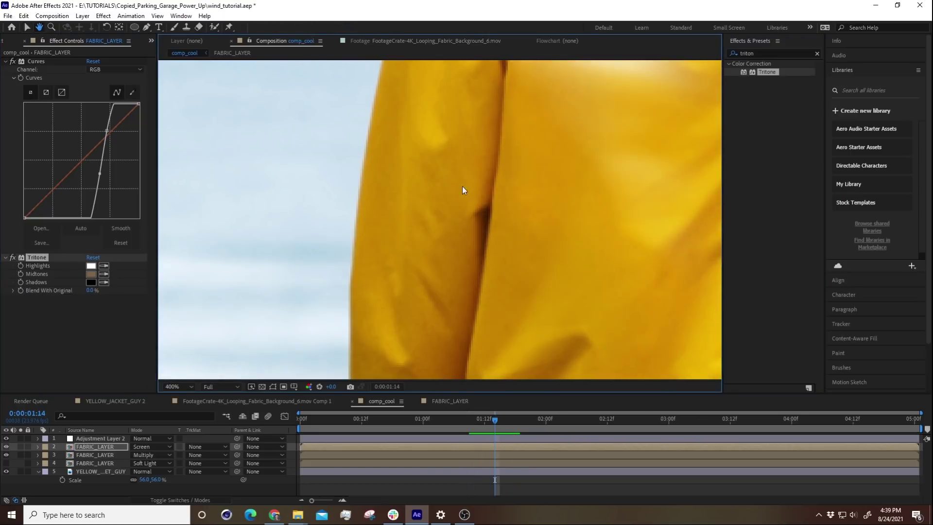
left_click_drag(462, 185, 462, 376)
left_click(105, 266)
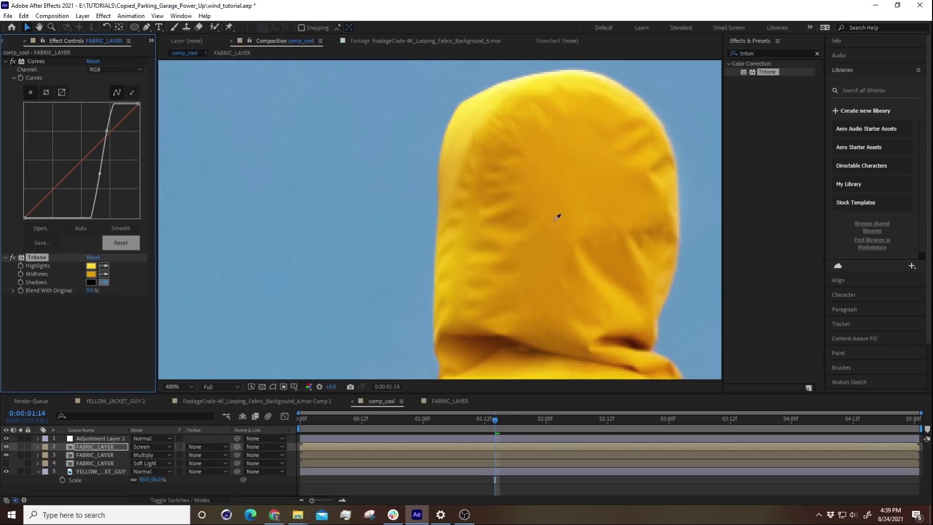
left_click(638, 345)
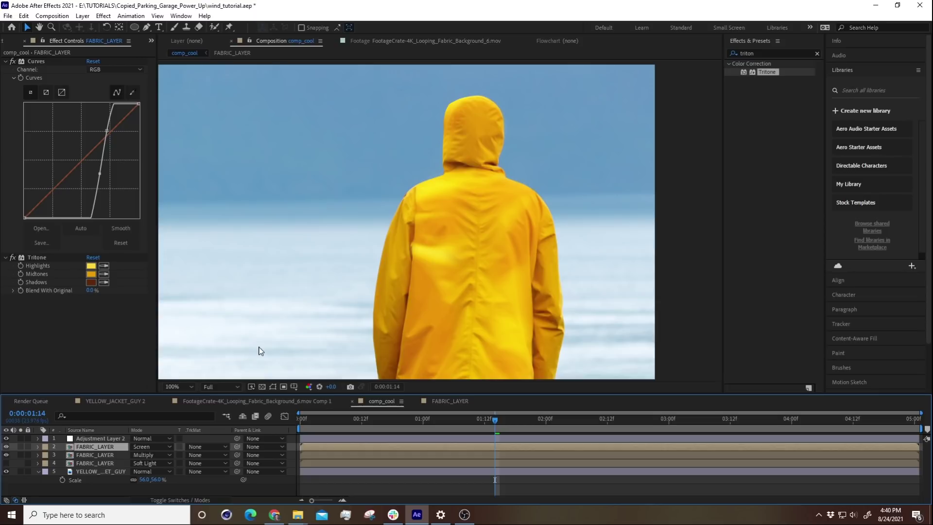
key("t")
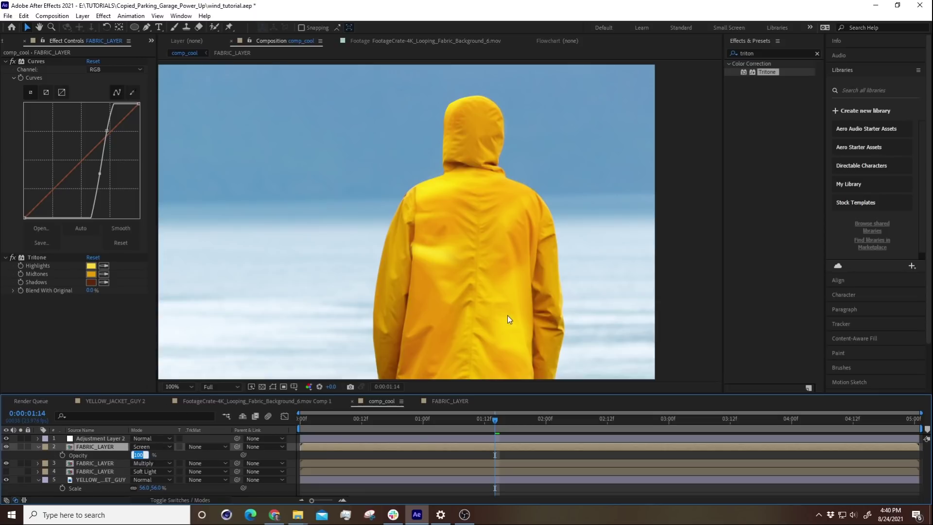
Step: Enter 50 as the Screen fabric layer's Opacity value
type("50")
key("Return")
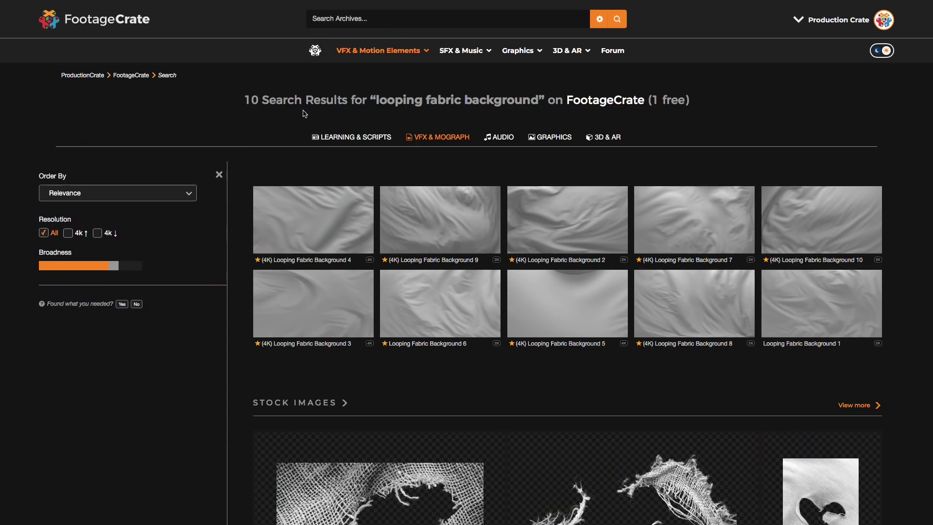
Step: Preview Looping Fabric Background 4, then advance through the results to Background 9
left_click(308, 215)
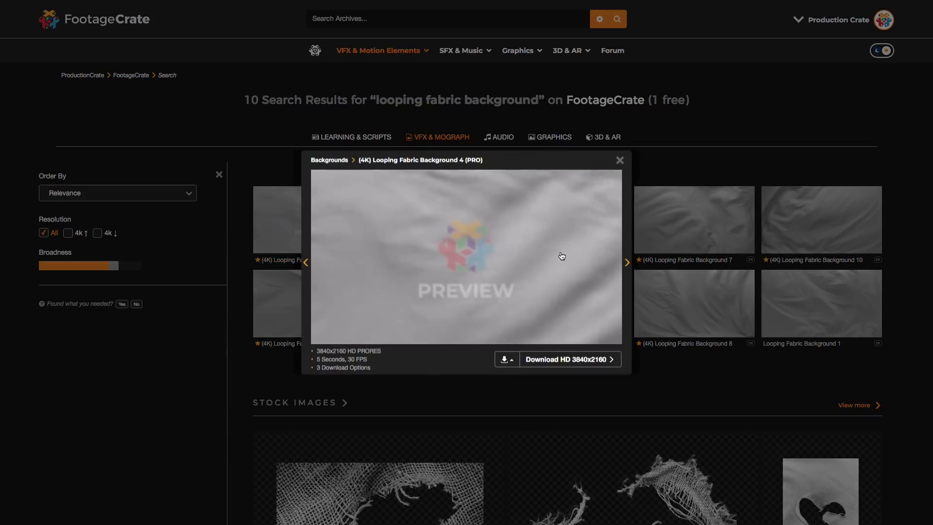
left_click(627, 263)
scroll(626, 262, "down", 5)
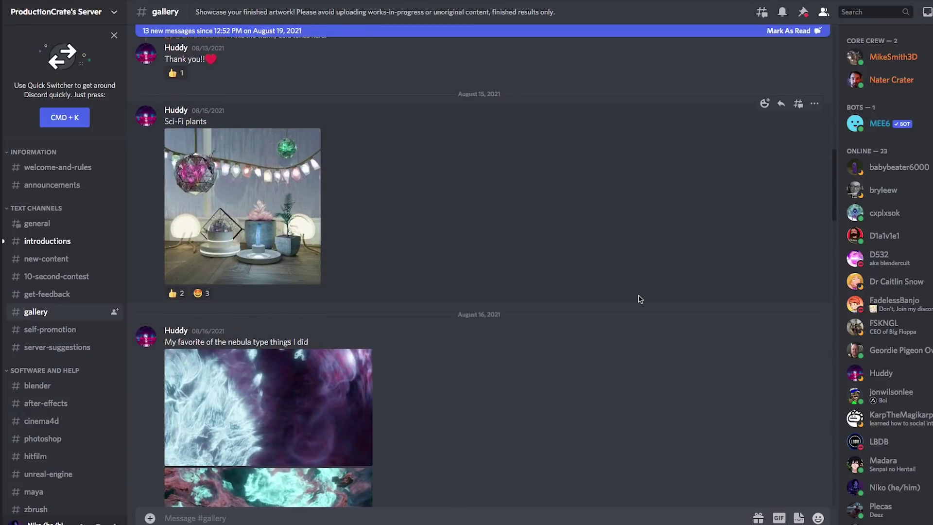
scroll(640, 298, "down", 5)
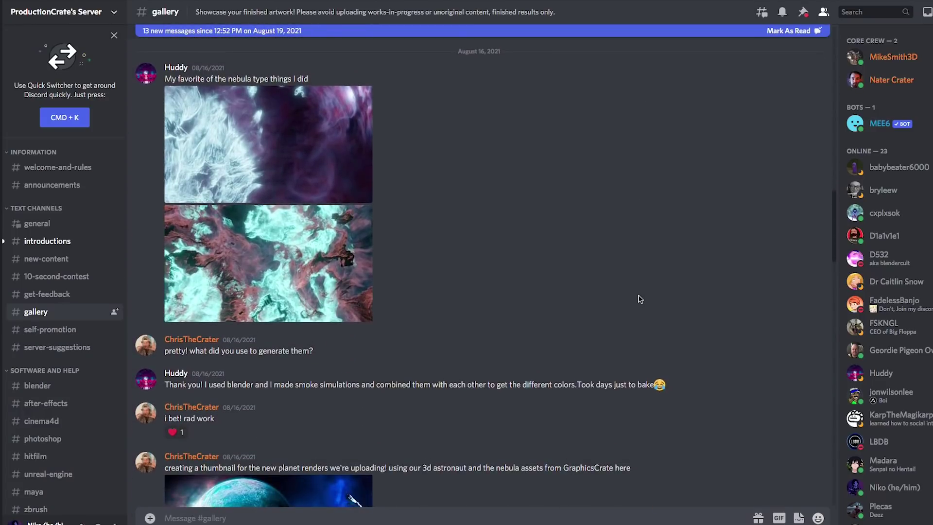
scroll(640, 298, "down", 6)
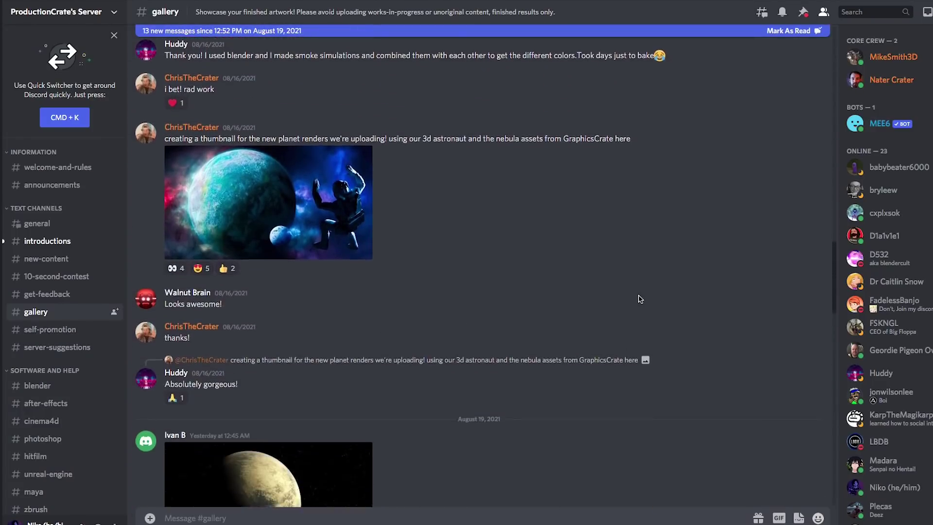